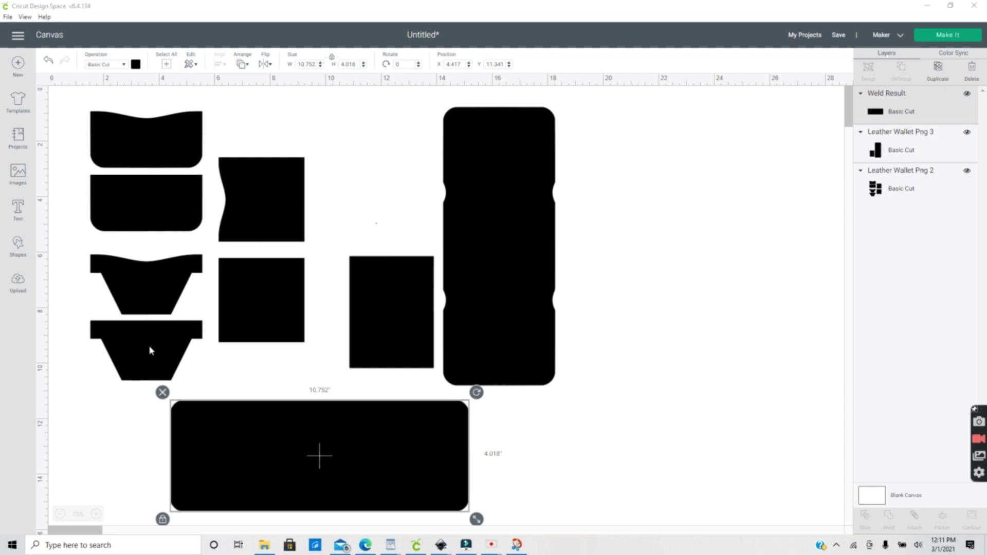
# Drag the Leather Wallet Png 2 group of six wallet pieces into the canvas's top-left corner
pyautogui.moveTo(149, 346); pyautogui.dragTo(131, 343)
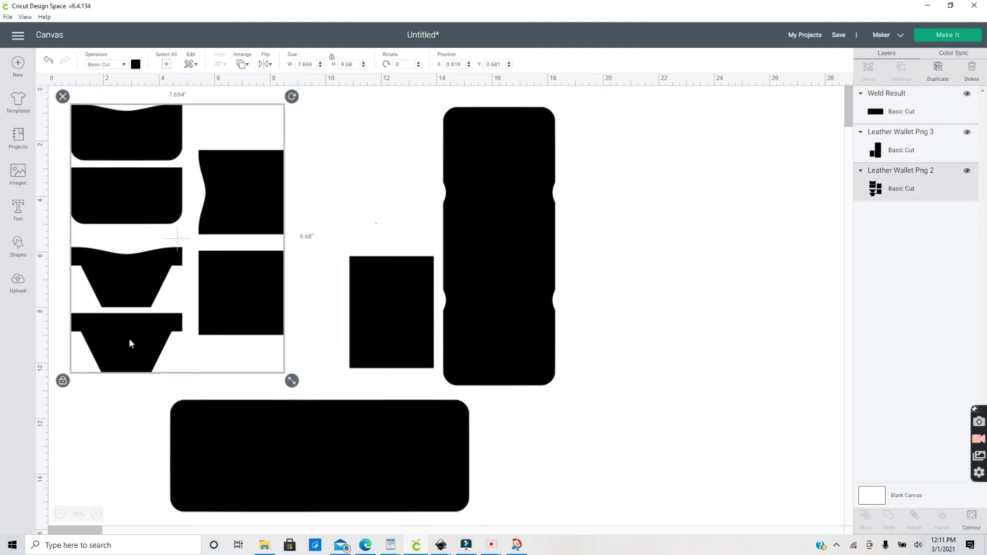
pyautogui.moveTo(131, 343)
pyautogui.mouseDown()
pyautogui.moveTo(139, 336)
pyautogui.moveTo(135, 346)
pyautogui.mouseUp()
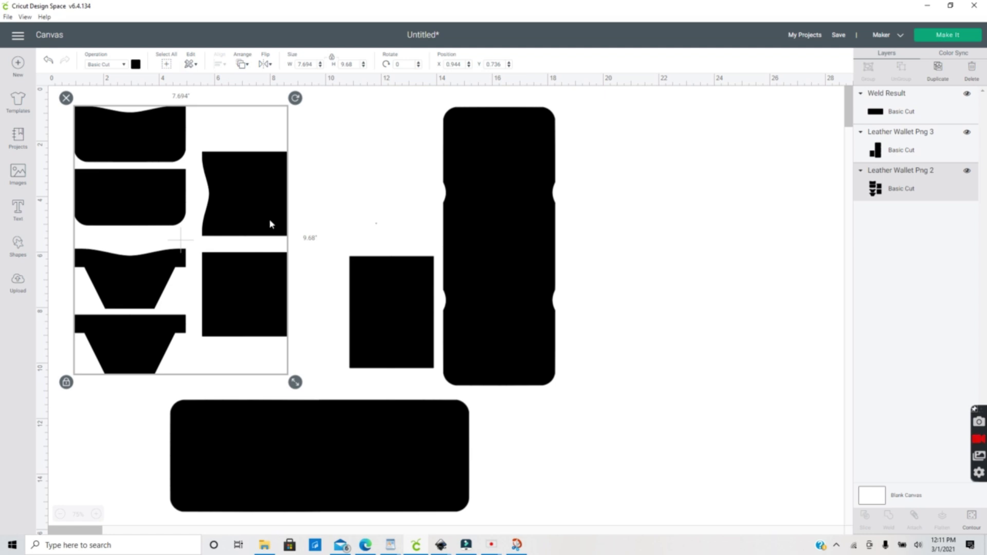
pyautogui.moveTo(272, 224)
pyautogui.mouseDown()
pyautogui.moveTo(236, 237)
pyautogui.moveTo(275, 227)
pyautogui.mouseUp()
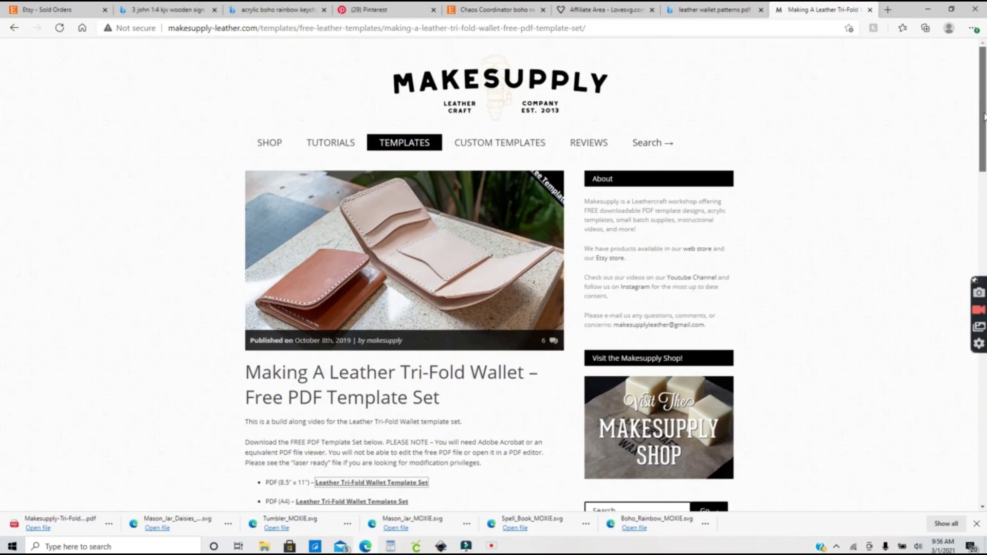
# Start the letter-size Tri-Fold Wallet Template download, then open the Inkscape 1.0.2 download page on inkscape.org
pyautogui.moveTo(984, 124); pyautogui.dragTo(984, 174)
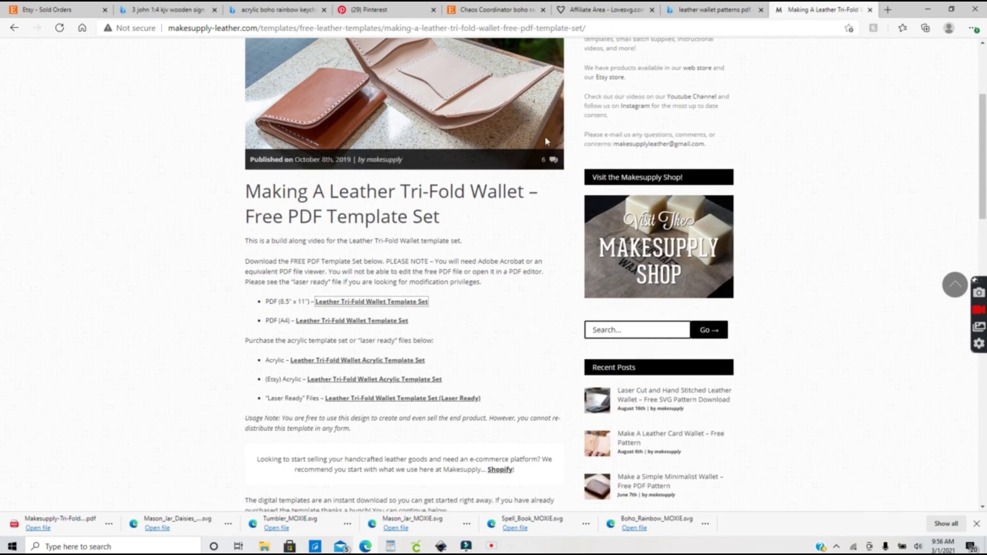
pyautogui.click(347, 305)
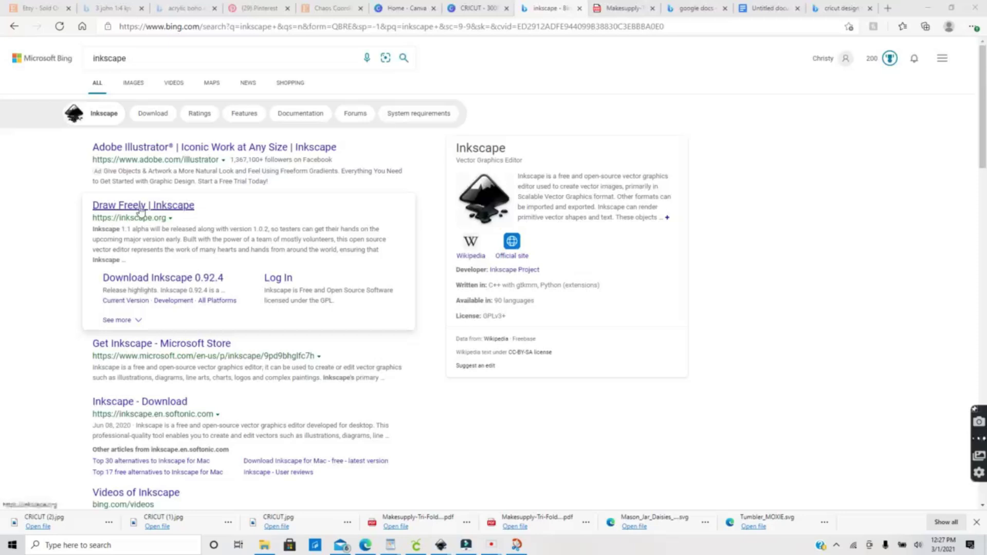
pyautogui.click(142, 206)
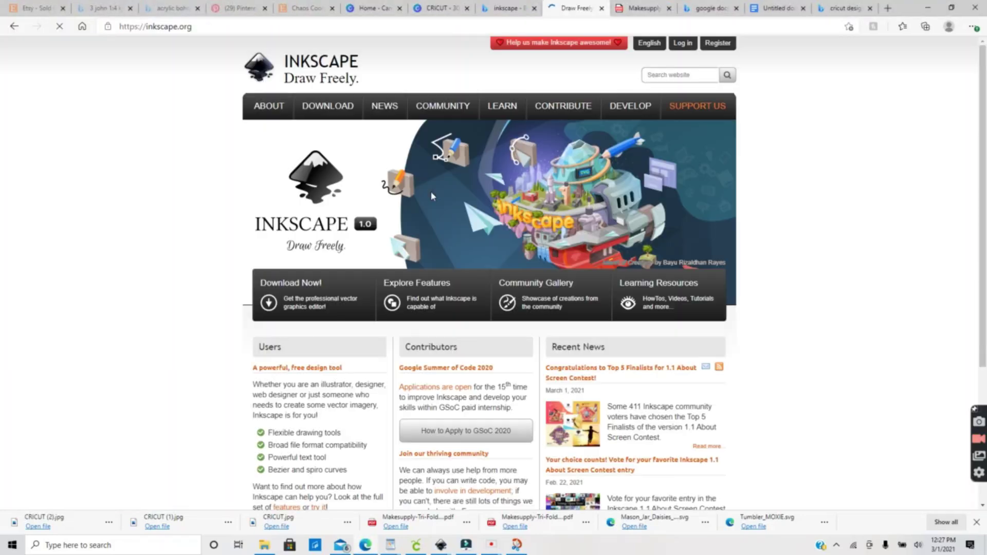
pyautogui.click(311, 287)
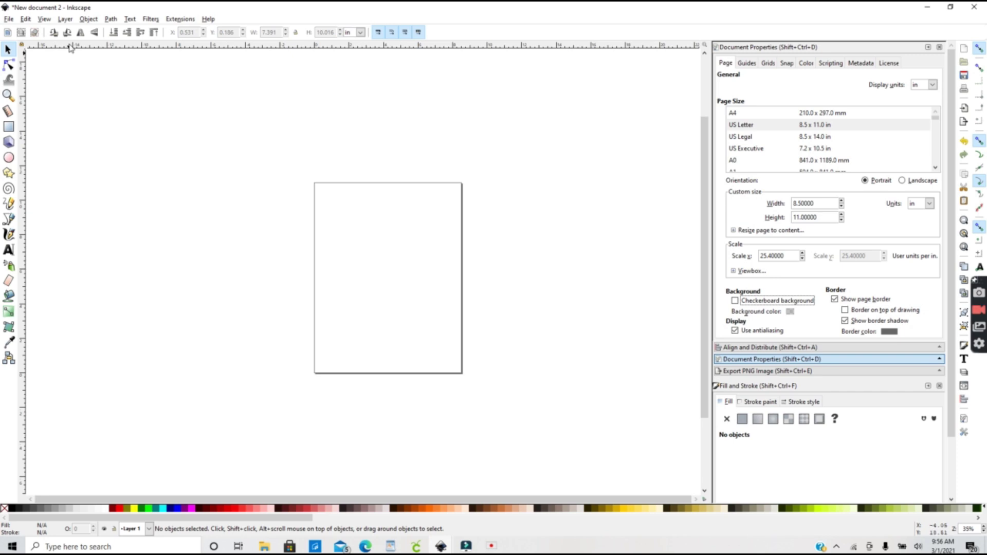
# In Document Properties, keep inches for display and page-size units and choose US Letter (8.5 × 11 in)
pyautogui.click(13, 20)
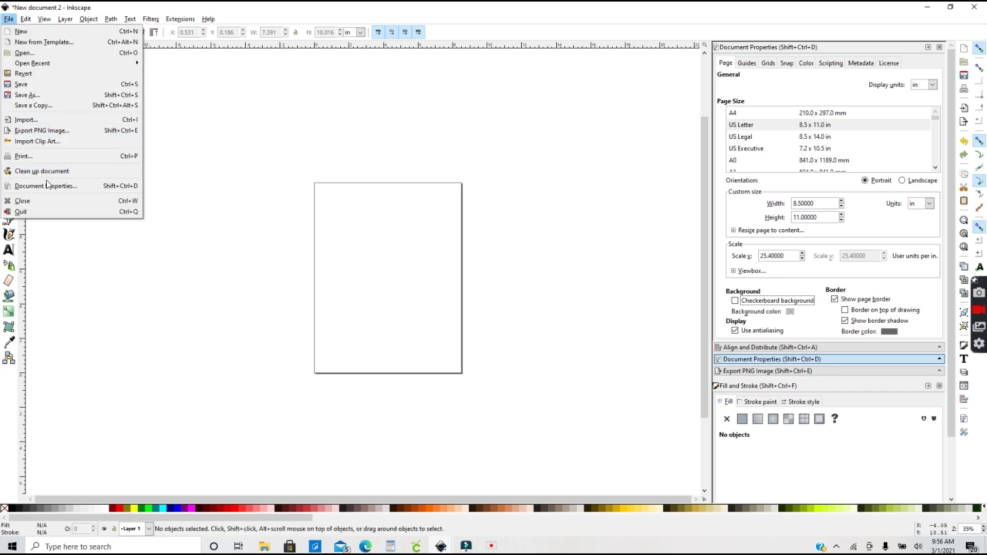
pyautogui.click(435, 162)
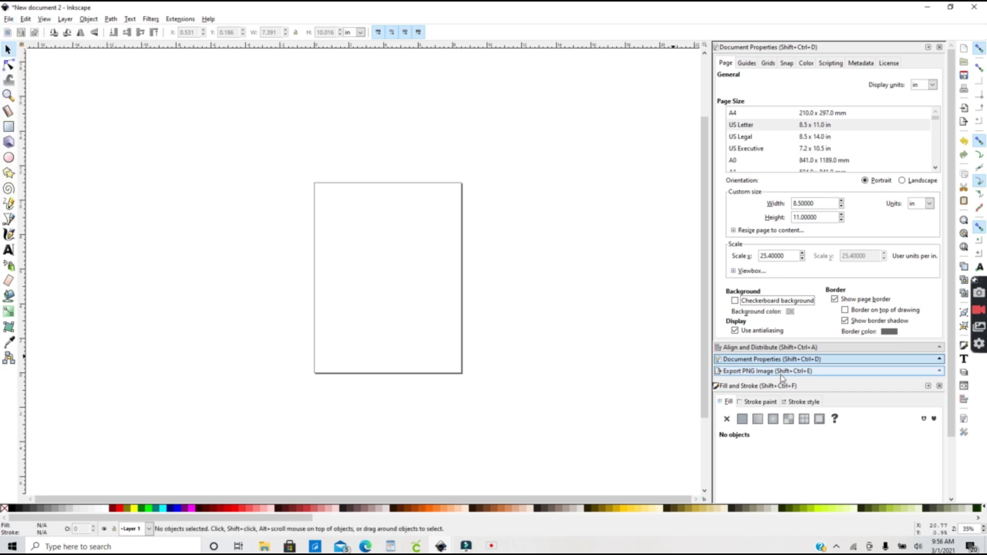
pyautogui.click(933, 85)
pyautogui.click(926, 137)
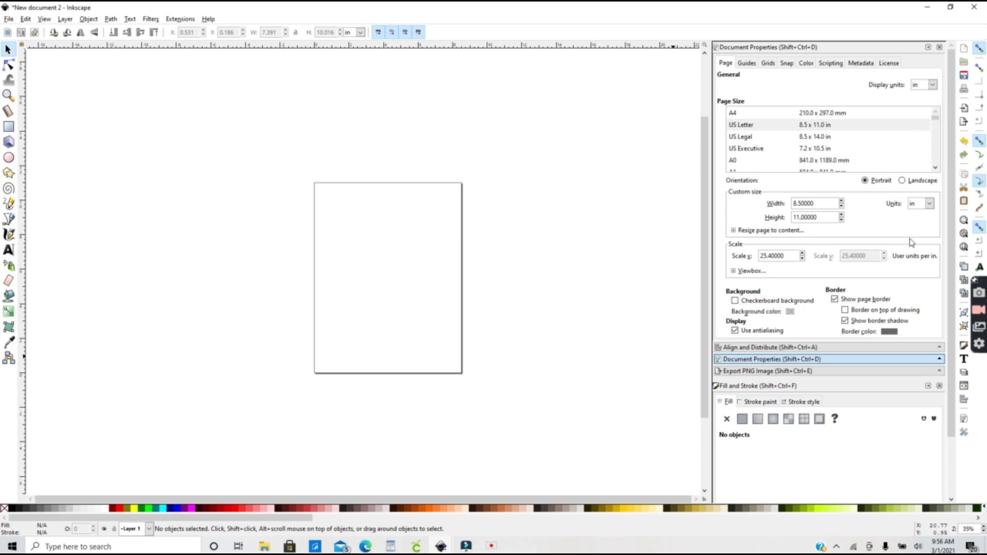
pyautogui.click(930, 204)
pyautogui.click(924, 253)
pyautogui.click(803, 127)
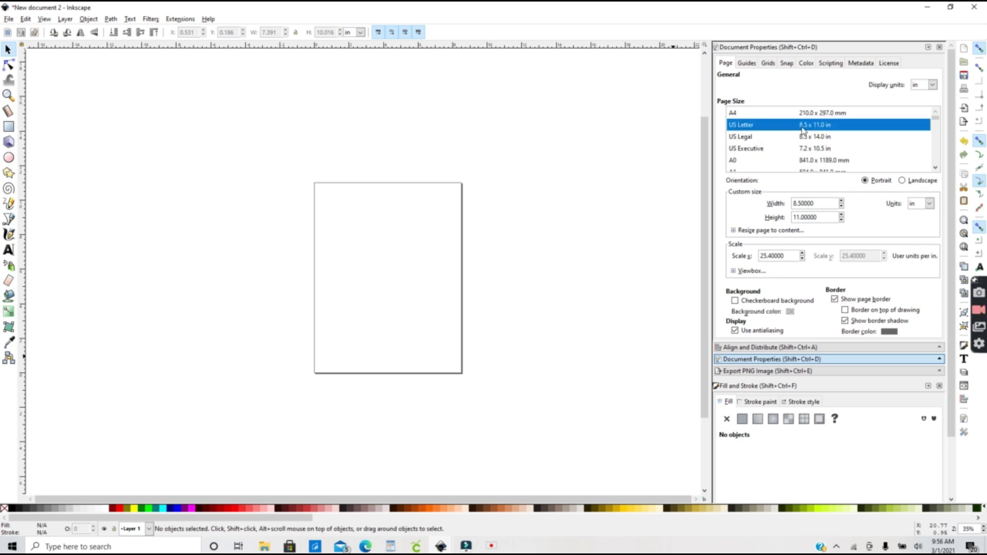
# Import the first page of the wallet template PDF, rotate it 90° and place it on the Letter page
pyautogui.moveTo(264, 546)
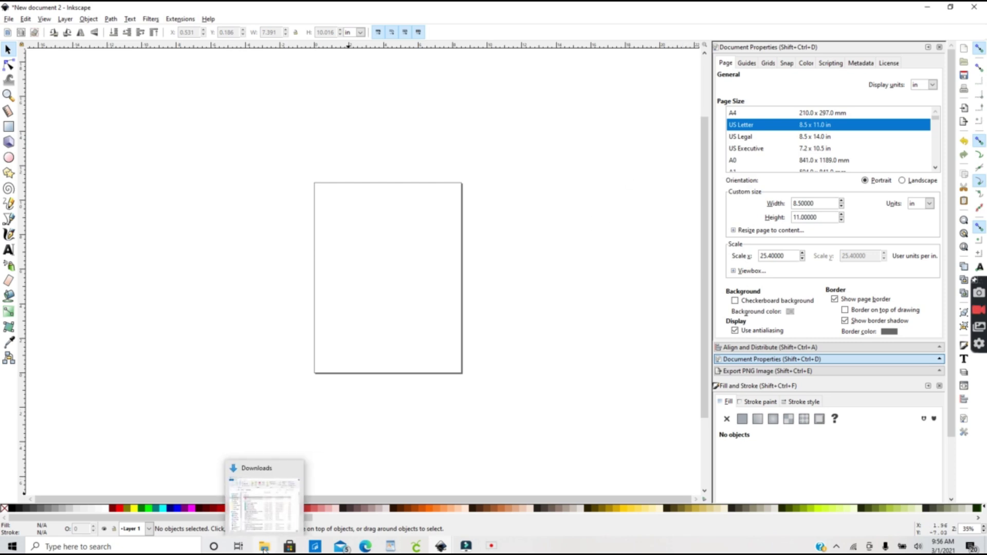
pyautogui.click(270, 489)
pyautogui.click(590, 199)
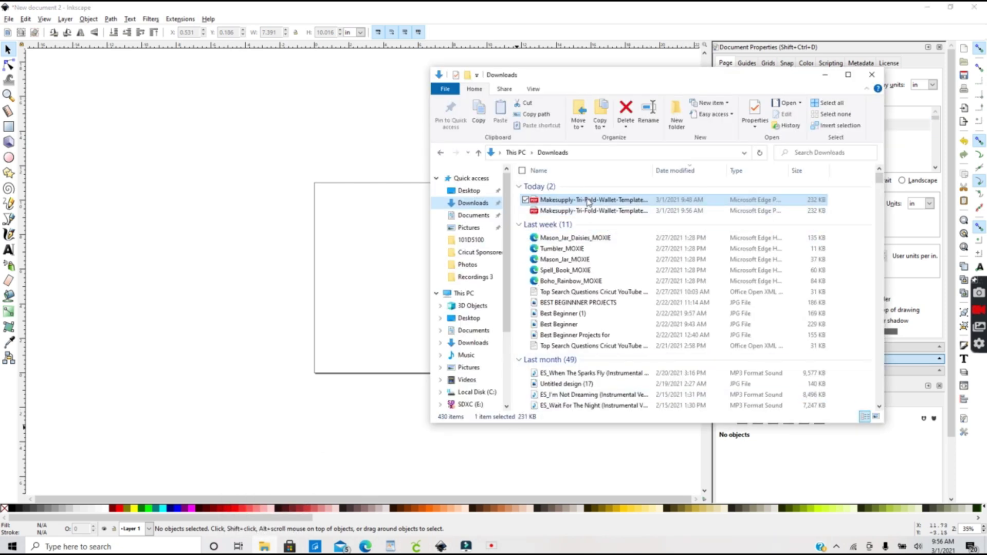
pyautogui.moveTo(586, 205); pyautogui.dragTo(271, 249)
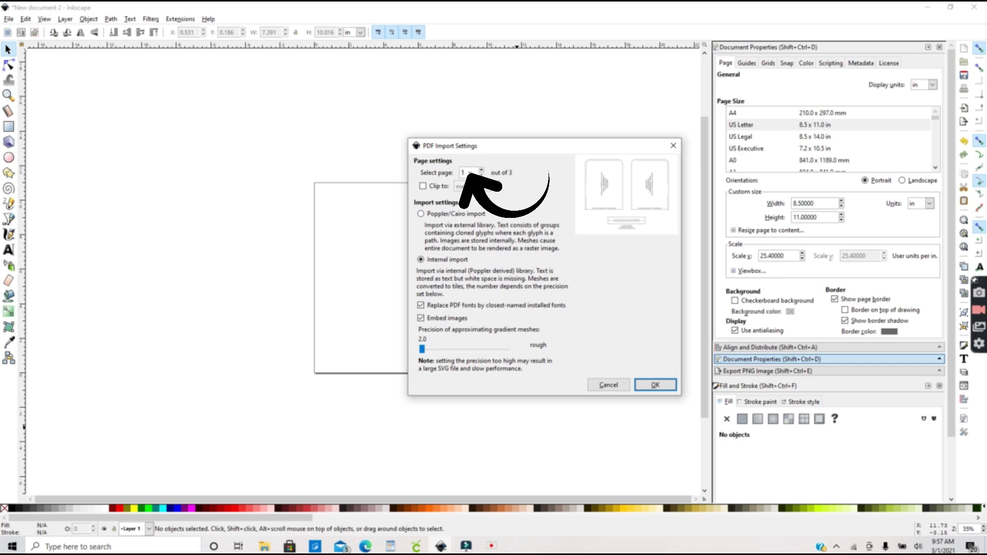
pyautogui.click(660, 388)
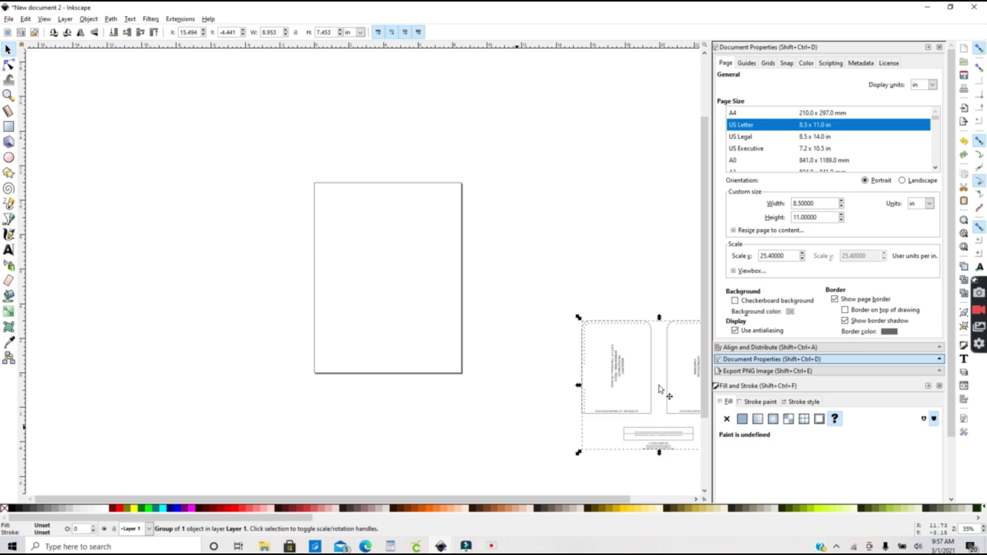
pyautogui.moveTo(653, 390); pyautogui.dragTo(385, 280)
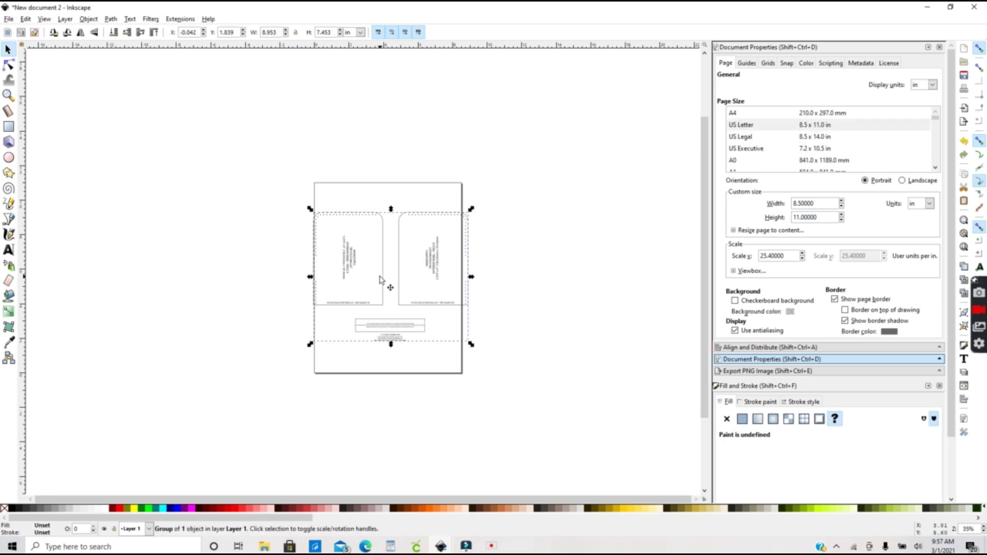
pyautogui.click(67, 32)
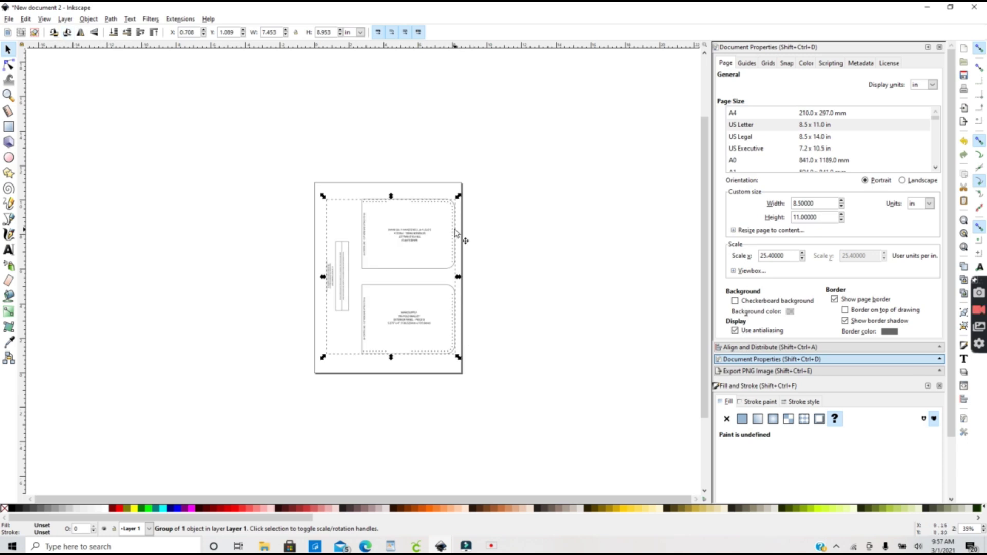
pyautogui.moveTo(455, 233); pyautogui.dragTo(457, 234)
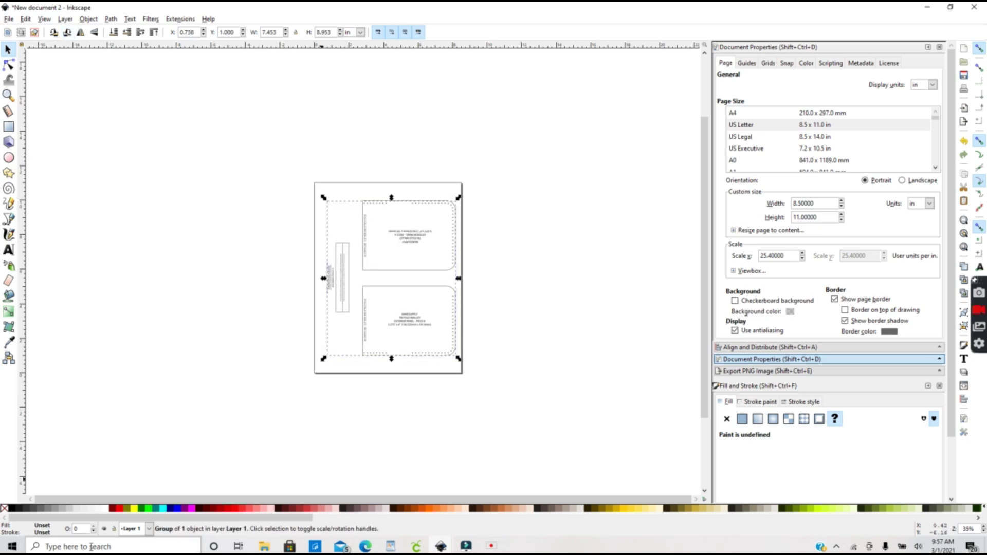
# Import the second PDF page, rotate it 90° and position it to the right of the page
pyautogui.click(264, 547)
pyautogui.moveTo(575, 197); pyautogui.dragTo(193, 219)
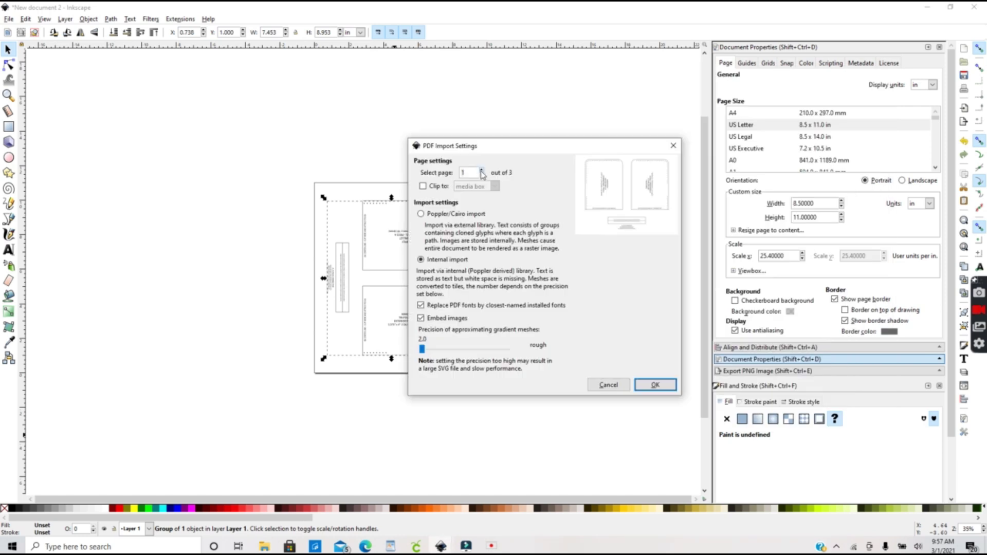
pyautogui.press('Return')
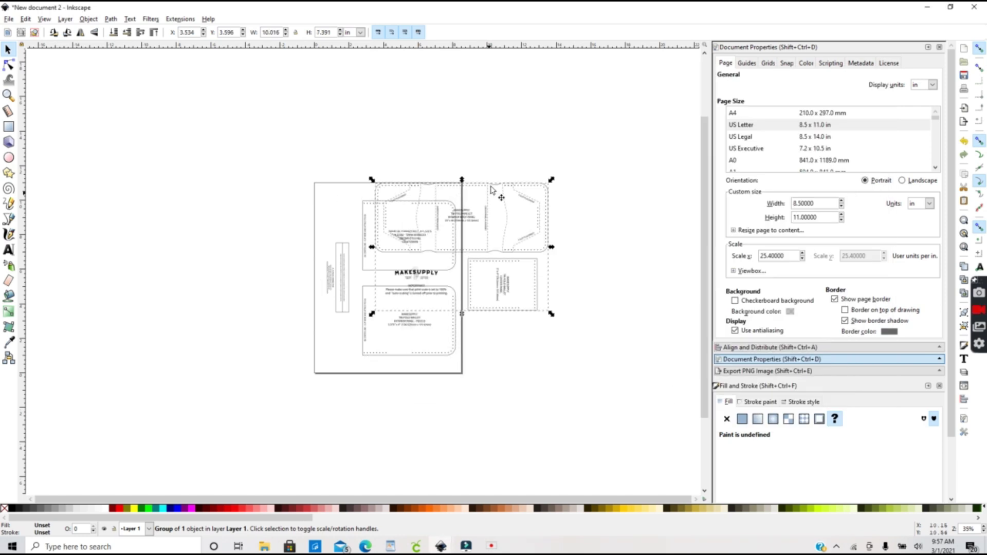
pyautogui.moveTo(493, 194); pyautogui.dragTo(599, 223)
pyautogui.hotkey('ctrl', ']')
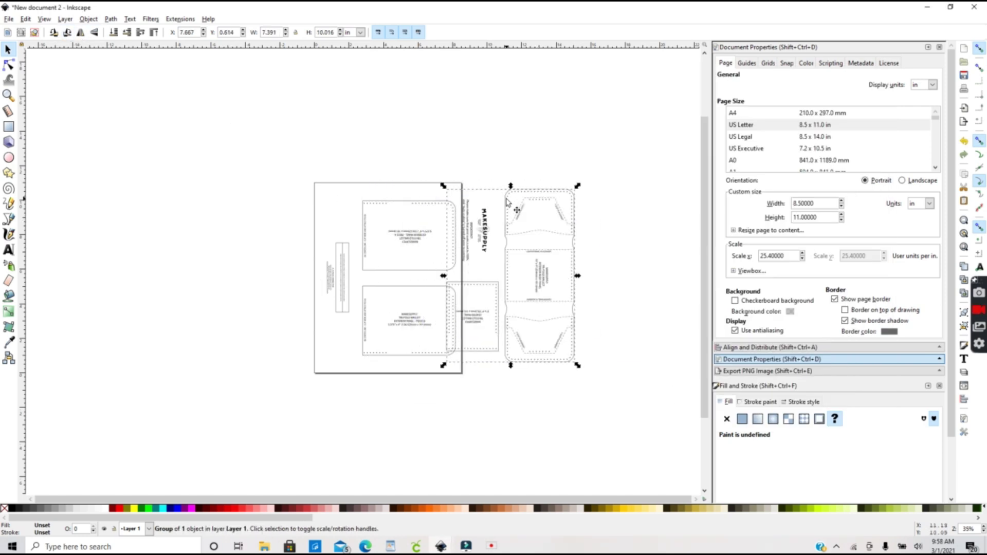
pyautogui.moveTo(511, 205); pyautogui.dragTo(216, 214)
# Import the third PDF page, place it left of the page and rotate it upright
pyautogui.click(264, 547)
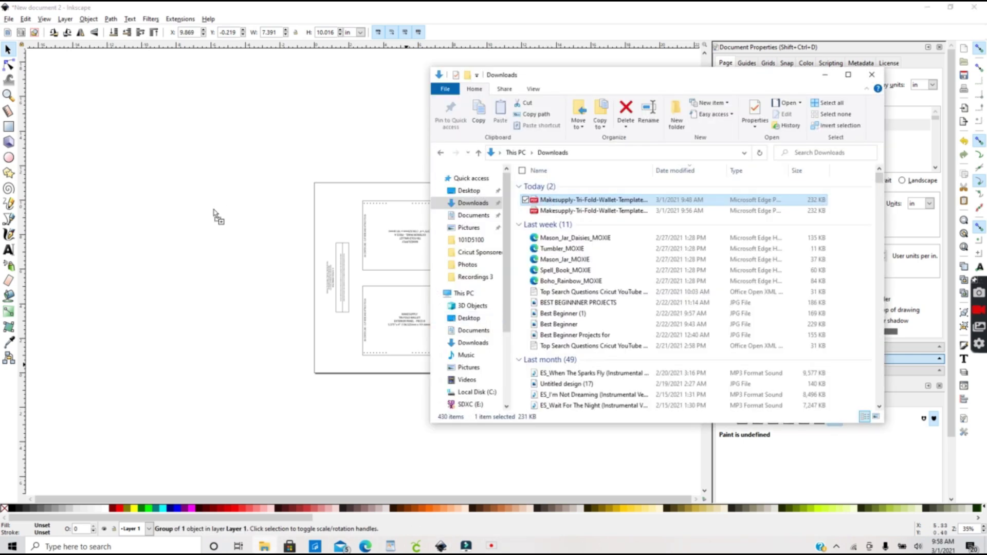
pyautogui.click(651, 385)
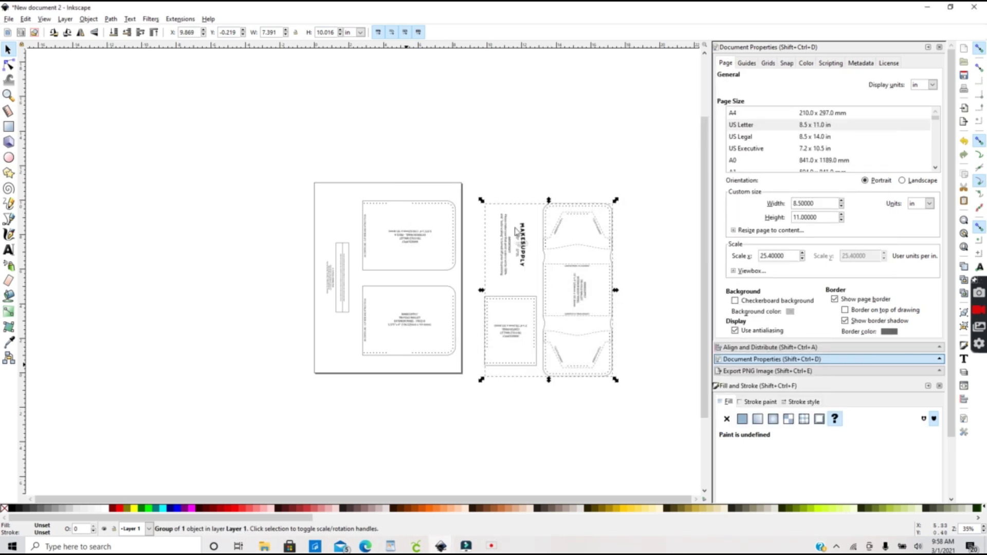
pyautogui.moveTo(477, 199); pyautogui.dragTo(279, 170)
pyautogui.click(54, 32)
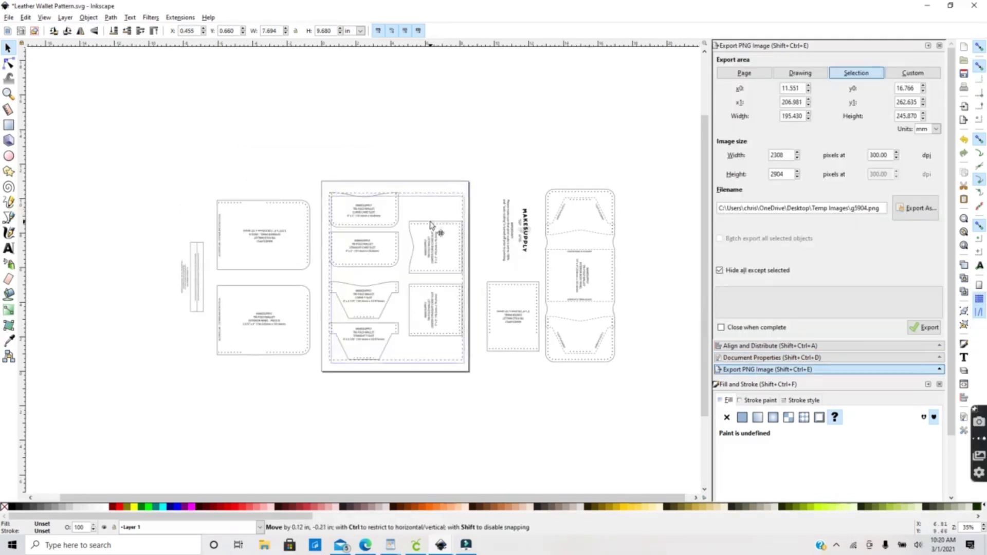
# Center the pattern group on the page, enable the checkerboard background and hide the page border
pyautogui.moveTo(430, 225); pyautogui.dragTo(394, 207)
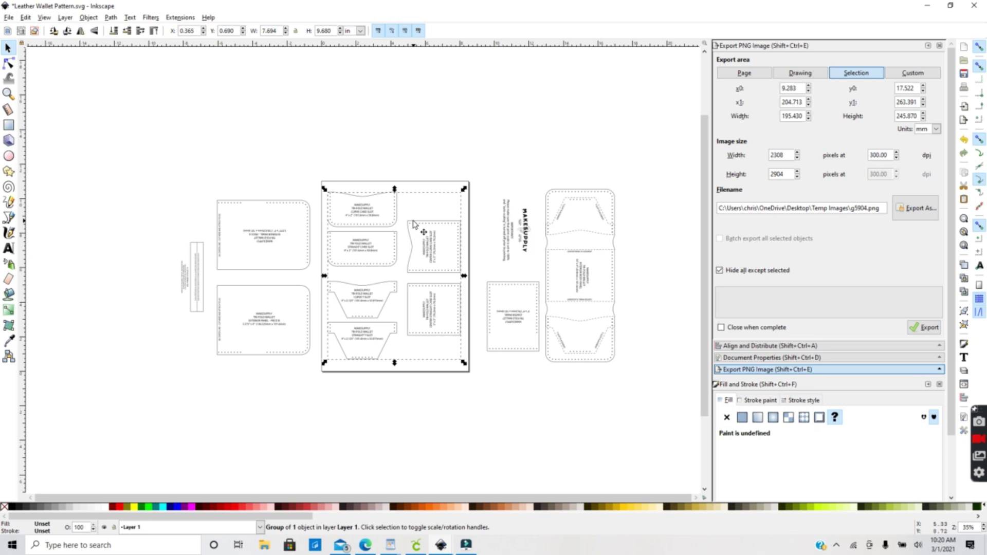
pyautogui.moveTo(414, 225); pyautogui.dragTo(417, 224)
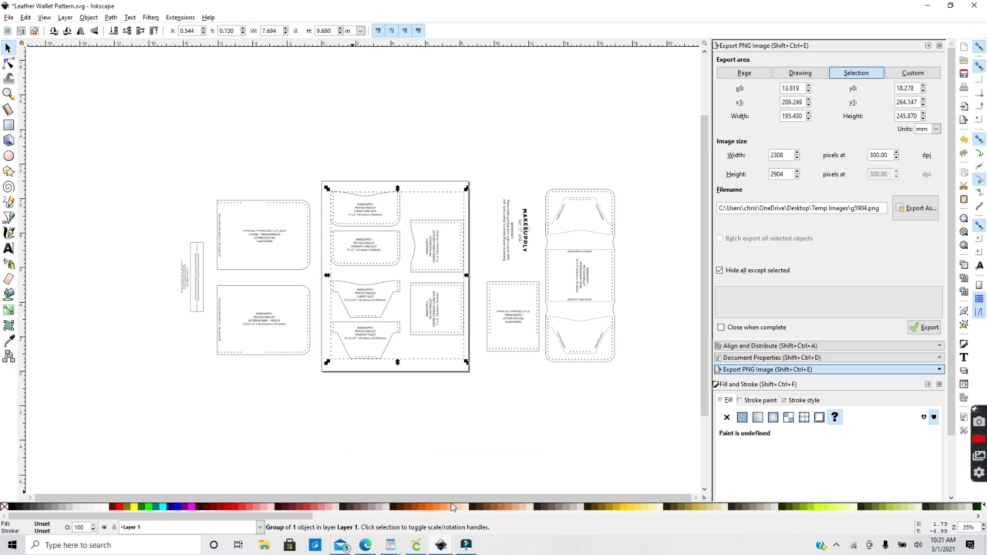
pyautogui.click(754, 359)
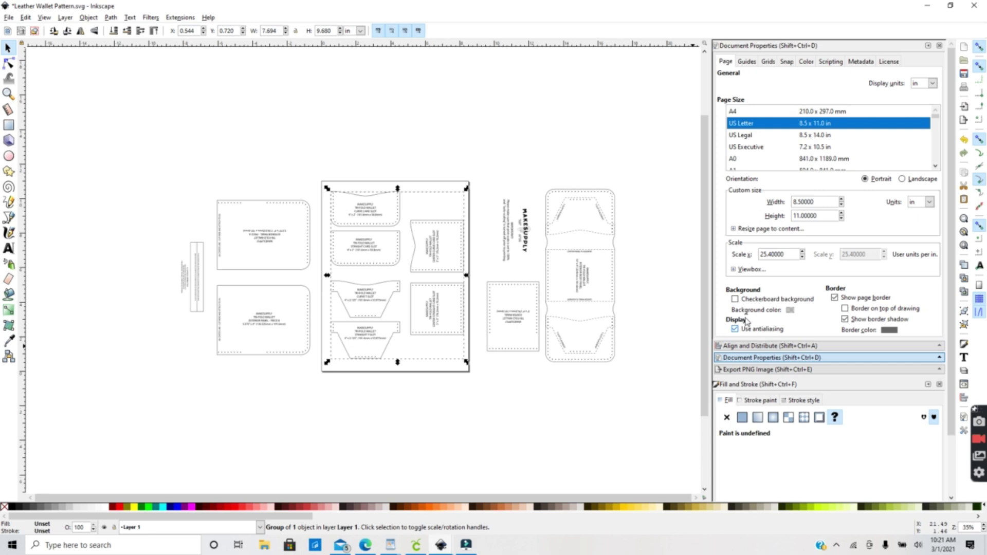
pyautogui.click(736, 299)
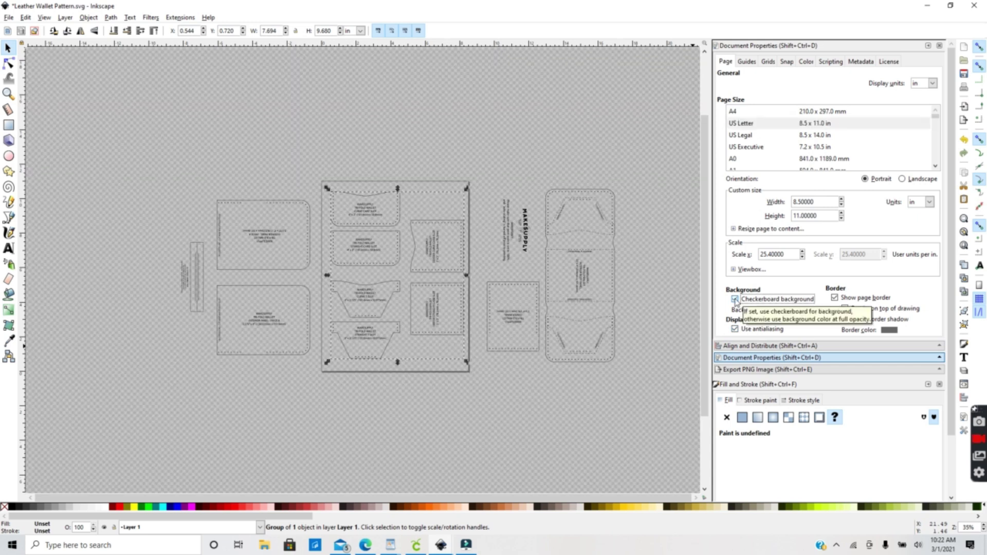
pyautogui.click(835, 298)
pyautogui.click(309, 169)
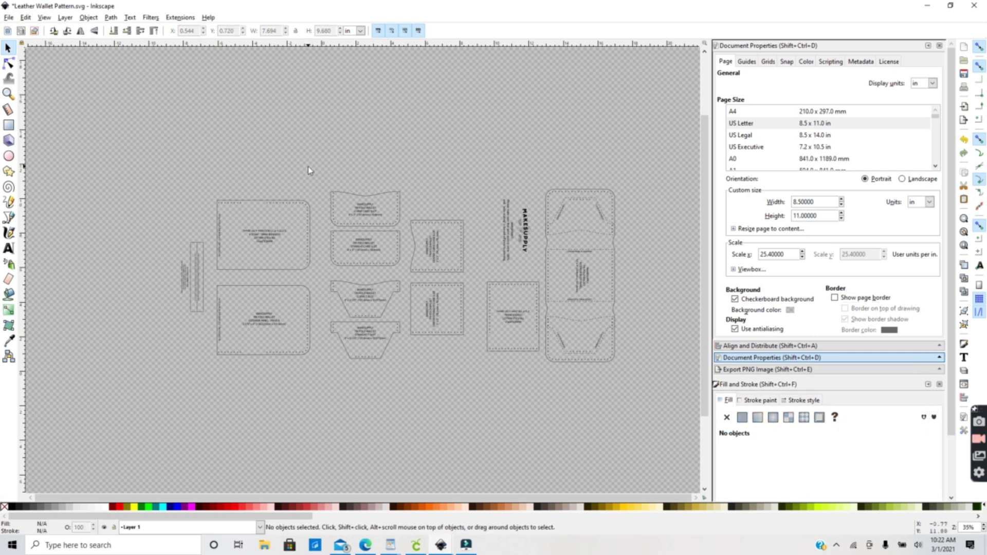
pyautogui.press('+')
# Draw a solid opaque white rectangle sized 8.5 × 11 in
pyautogui.click(9, 125)
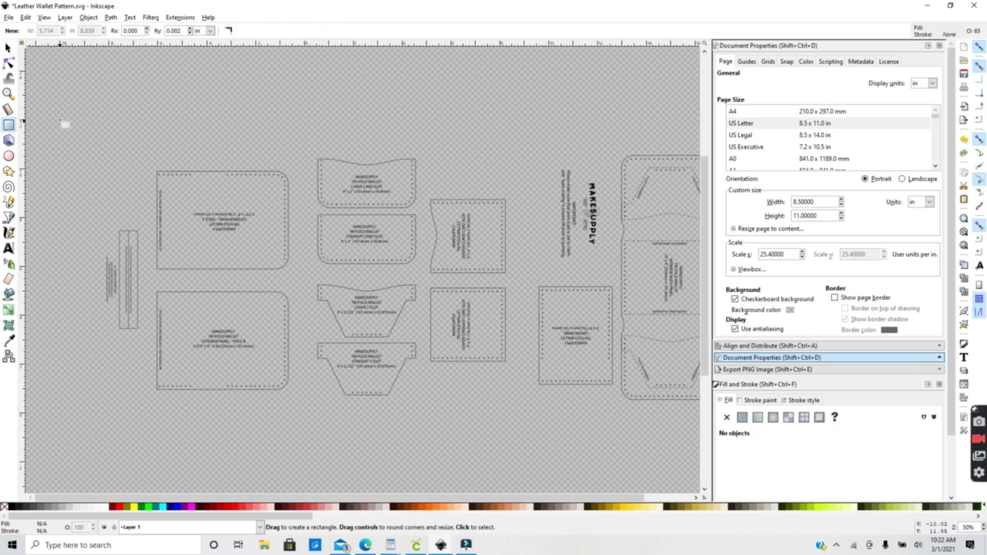
pyautogui.moveTo(49, 111); pyautogui.dragTo(212, 302)
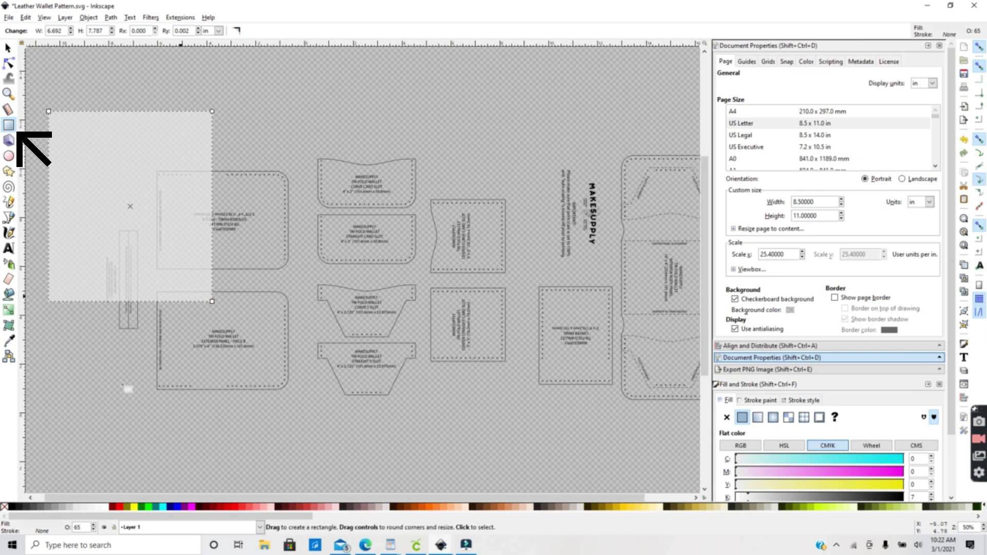
pyautogui.click(820, 417)
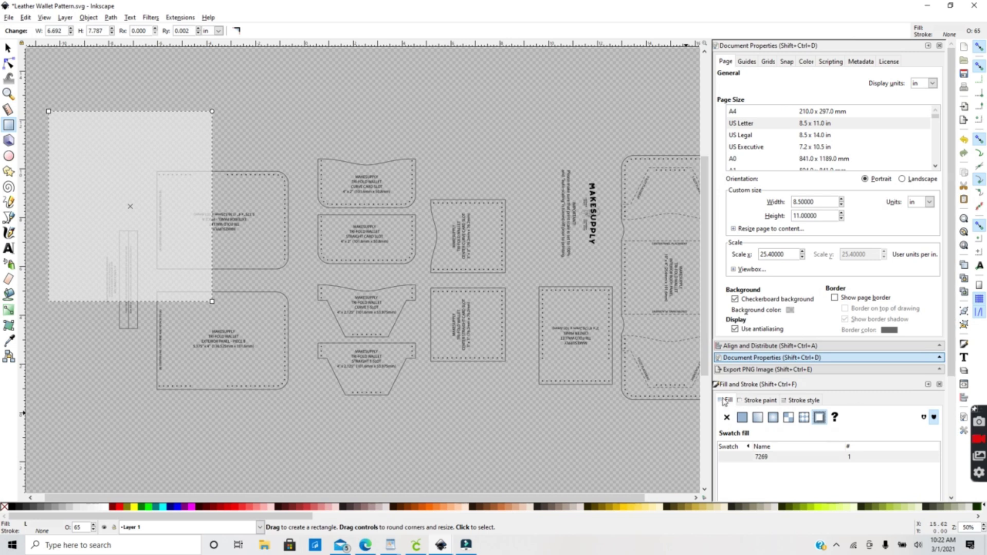
pyautogui.click(742, 418)
pyautogui.press('s')
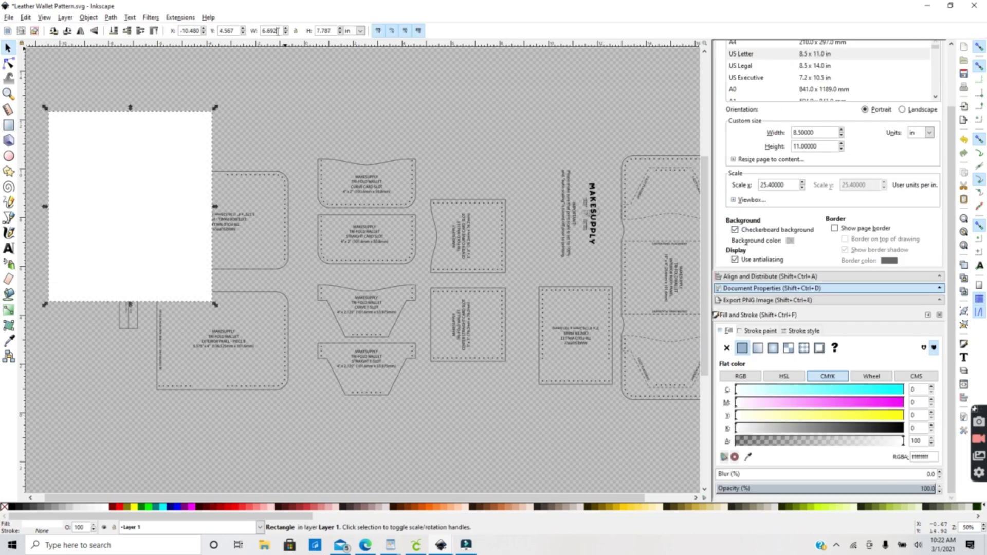
pyautogui.tripleClick(275, 31)
pyautogui.write('8.5')
pyautogui.tripleClick(330, 29)
pyautogui.write('11')
pyautogui.press('Return')
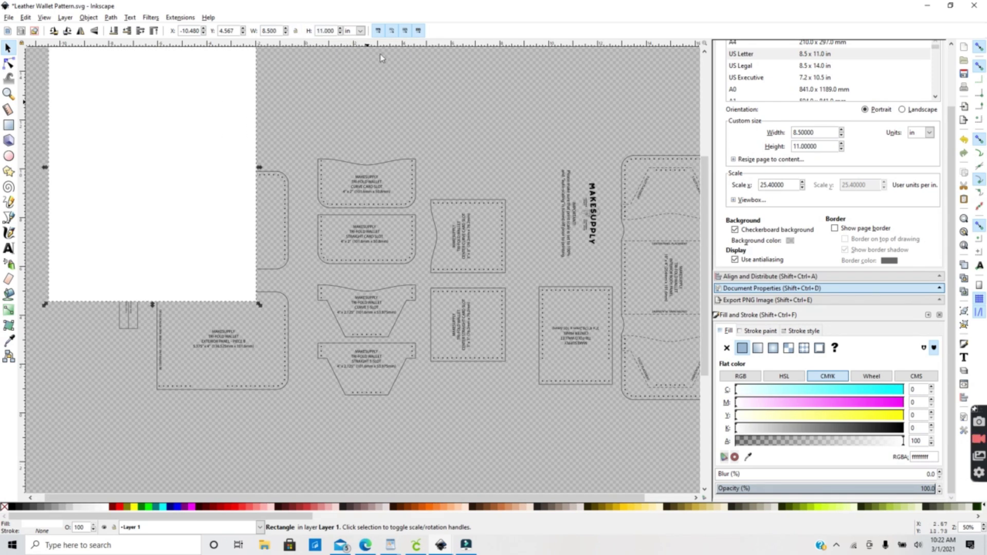
# Place the white rectangle behind the left wallet pattern pieces, sent to the bottom of the stack
pyautogui.click(198, 119)
pyautogui.moveTo(224, 205); pyautogui.dragTo(258, 291)
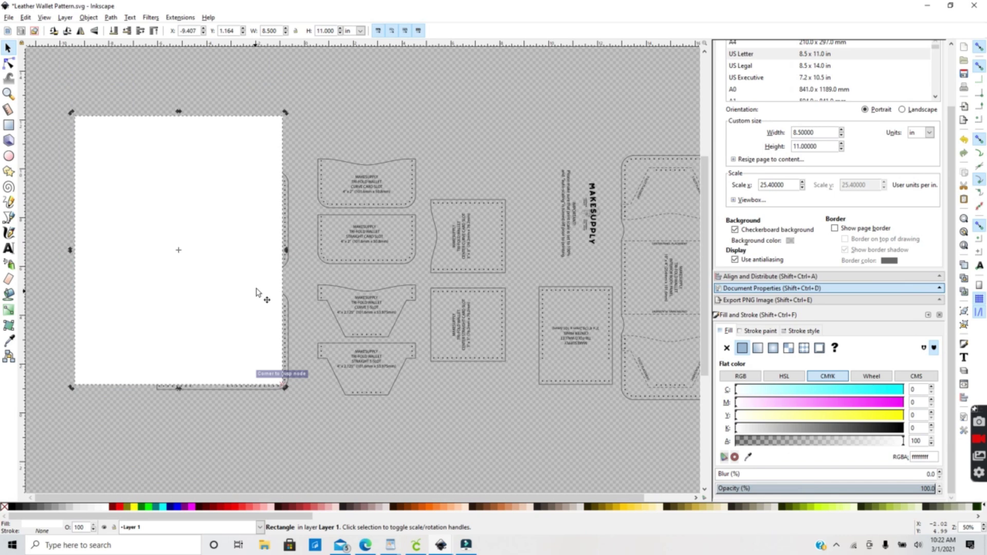
pyautogui.click(89, 17)
pyautogui.click(132, 216)
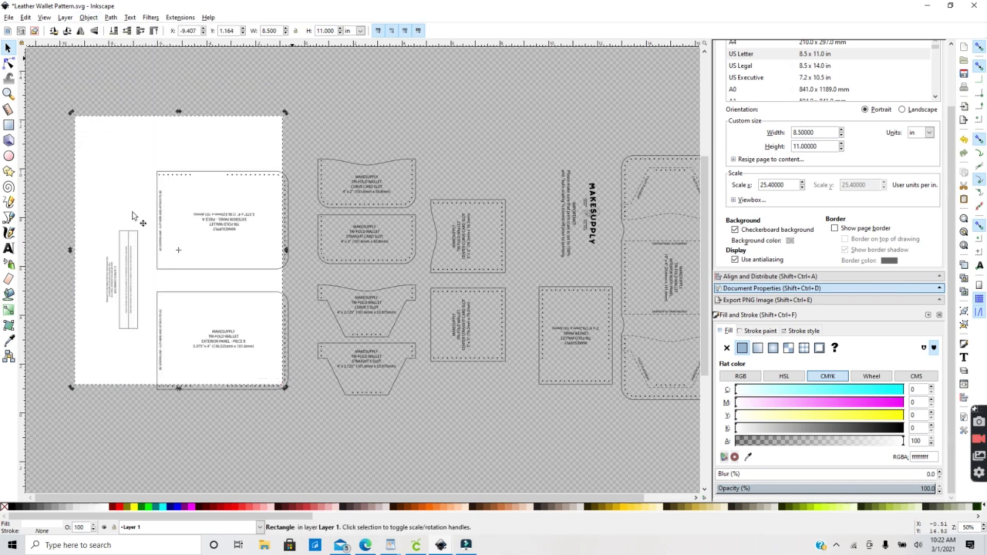
pyautogui.moveTo(180, 140)
pyautogui.mouseDown()
pyautogui.moveTo(214, 158)
pyautogui.moveTo(163, 145)
pyautogui.mouseUp()
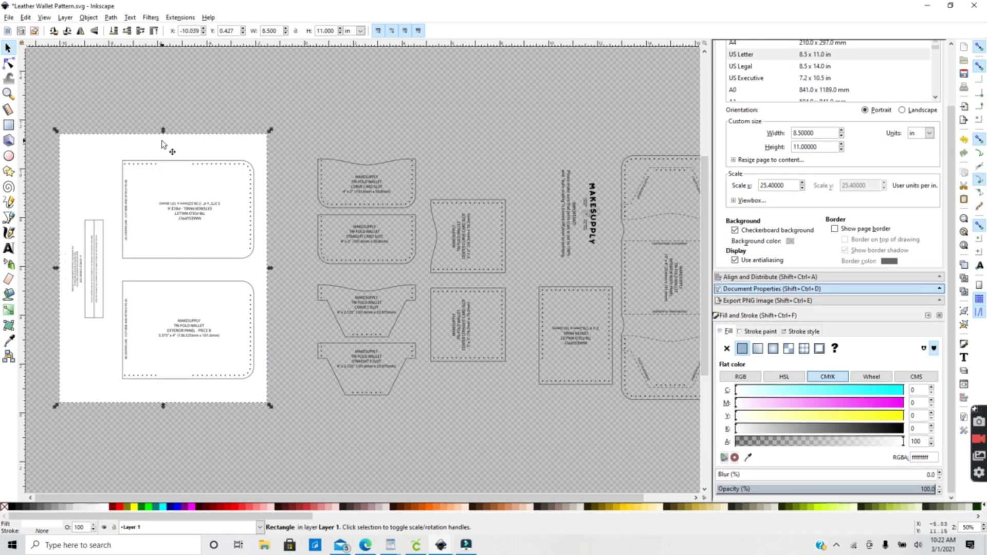
# Duplicate the white rectangle behind the middle and right pattern groups, each lowered to the bottom
pyautogui.press('Home')
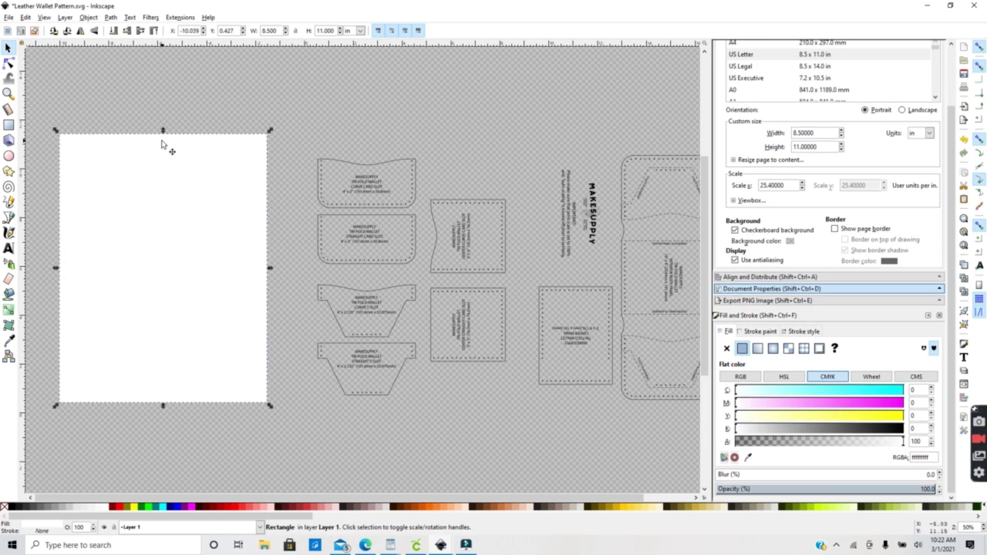
pyautogui.moveTo(199, 144); pyautogui.dragTo(442, 150)
pyautogui.click(89, 18)
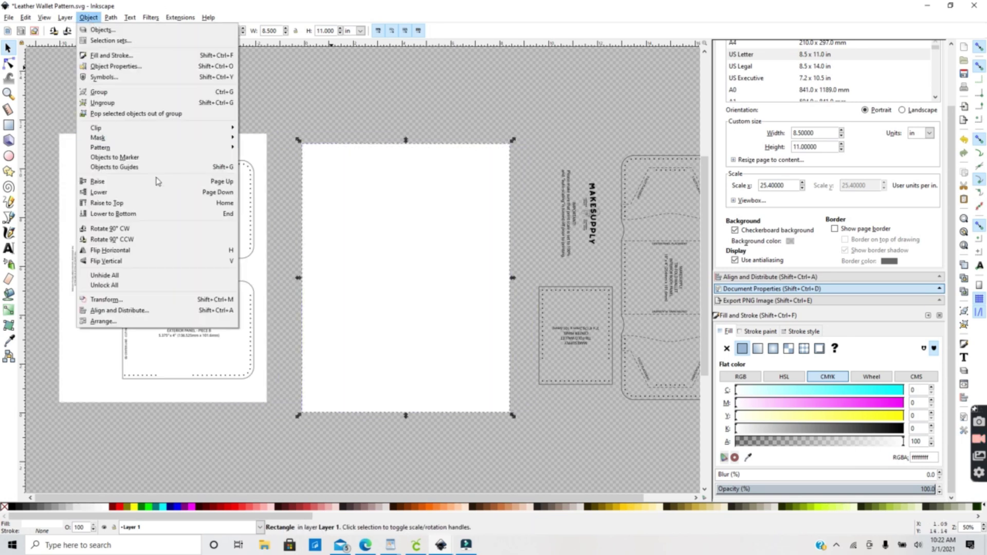
pyautogui.click(151, 214)
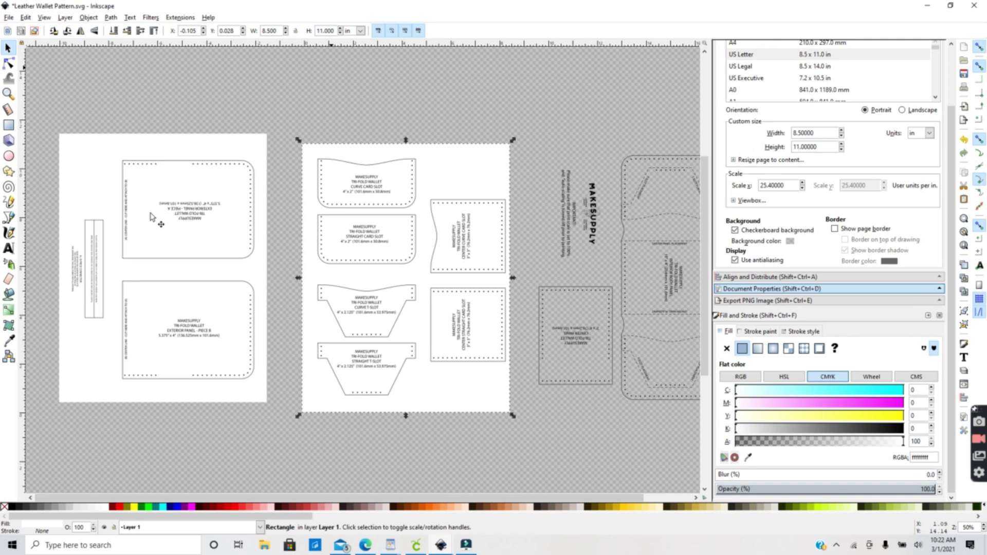
pyautogui.hotkey('ctrl', 'z')
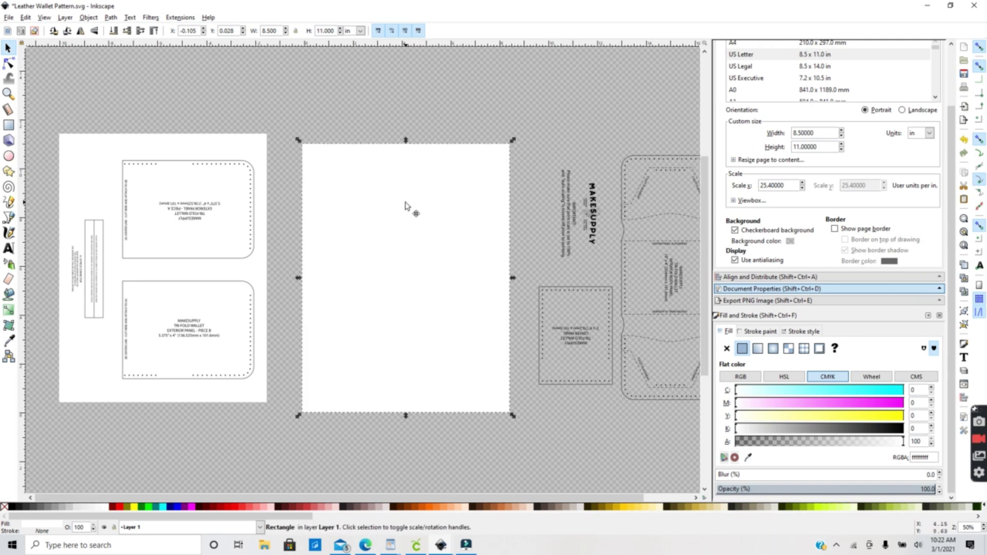
pyautogui.moveTo(405, 205); pyautogui.dragTo(640, 203)
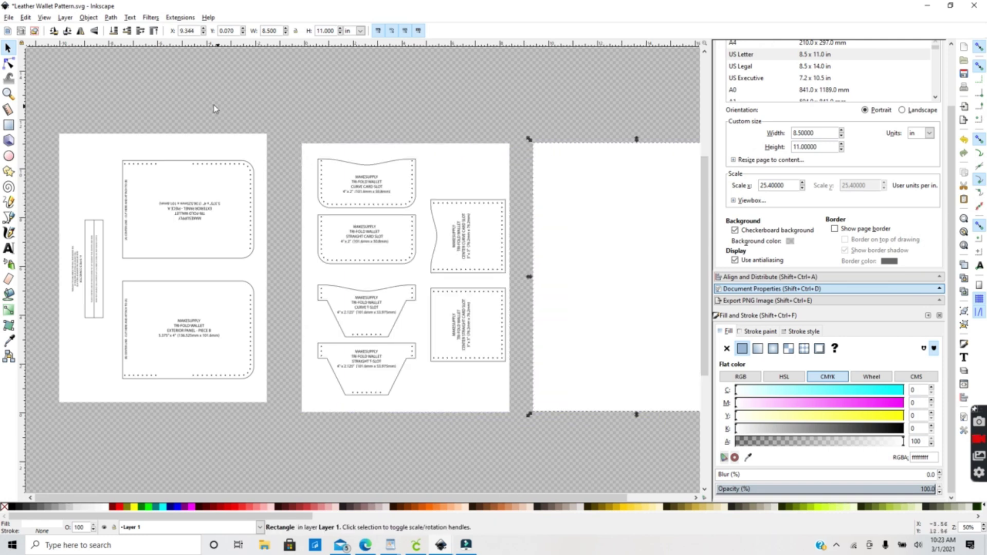
pyautogui.click(91, 19)
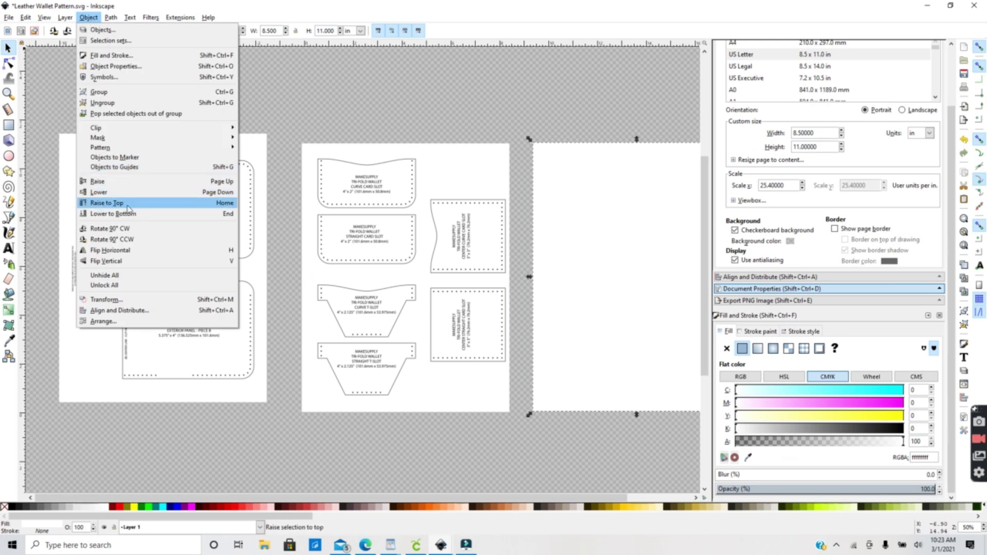
pyautogui.click(127, 215)
pyautogui.press('-')
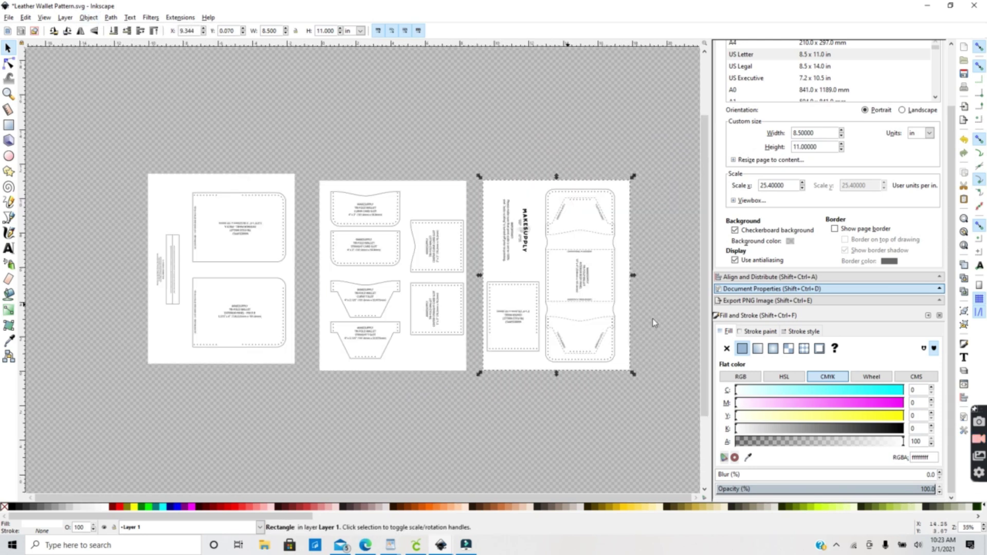
# Center the right pattern group on its page and group the left page with its pieces
pyautogui.click(618, 326)
pyautogui.moveTo(618, 326); pyautogui.dragTo(622, 326)
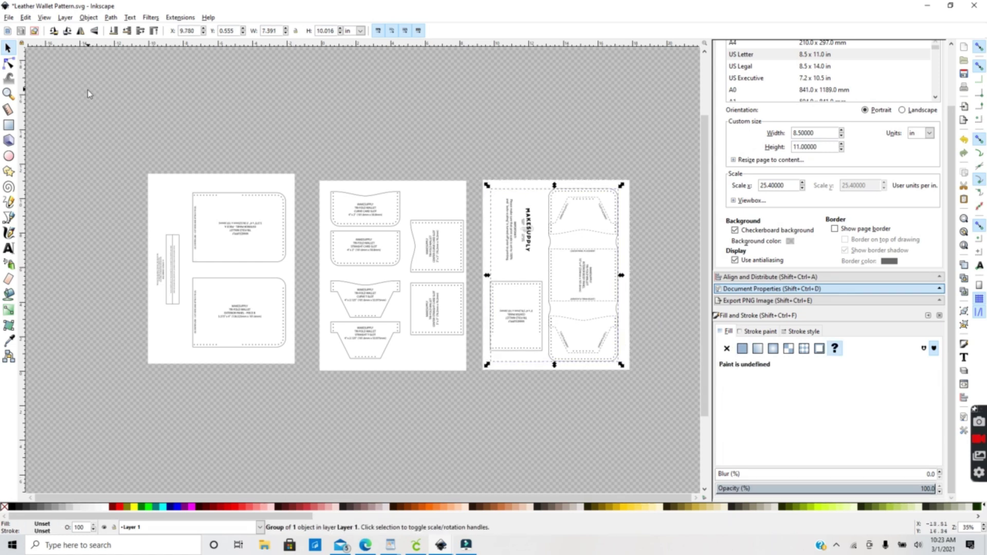
pyautogui.moveTo(80, 133); pyautogui.dragTo(308, 399)
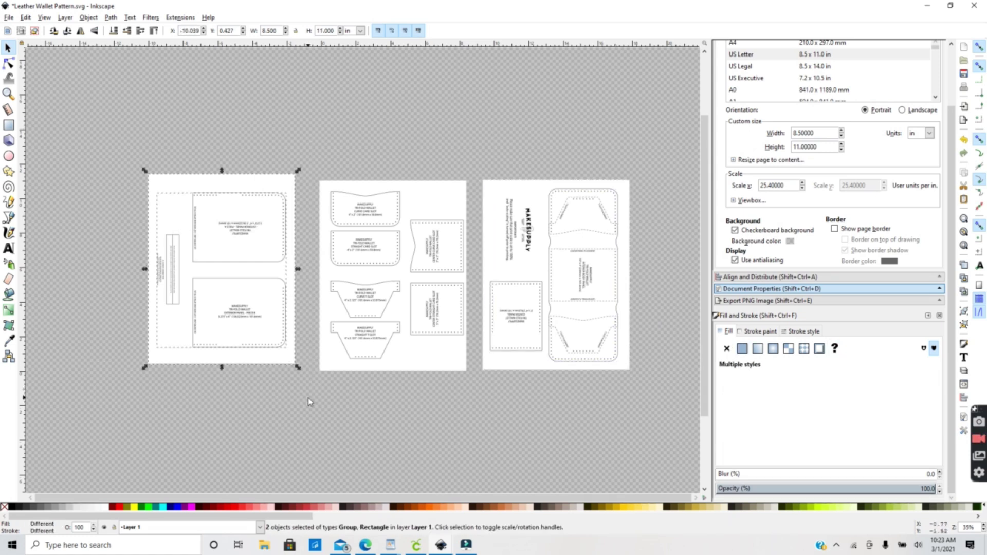
pyautogui.press('ctrl')
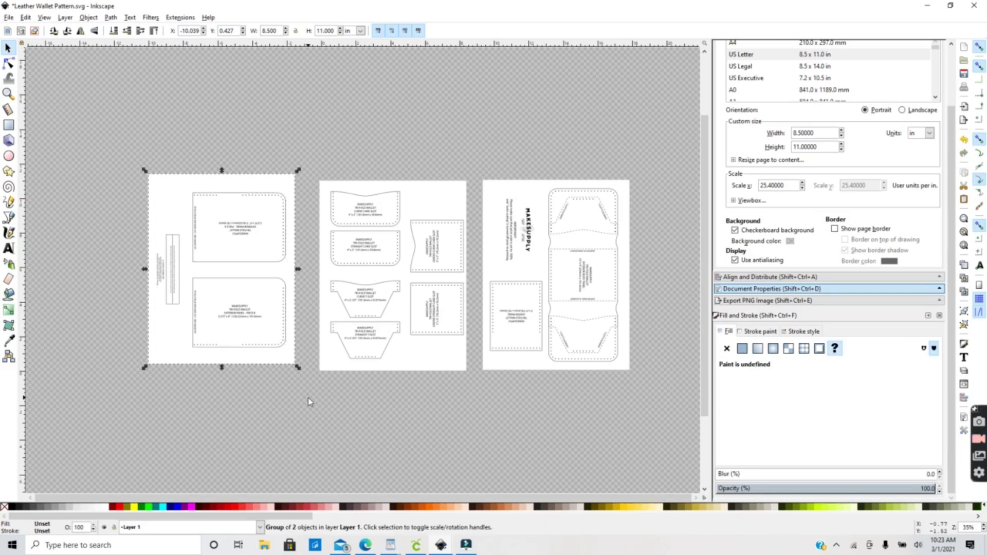
# Export the left page as Leather Wallet PNG 1.png at 300 dpi, replacing the existing file
pyautogui.click(8, 18)
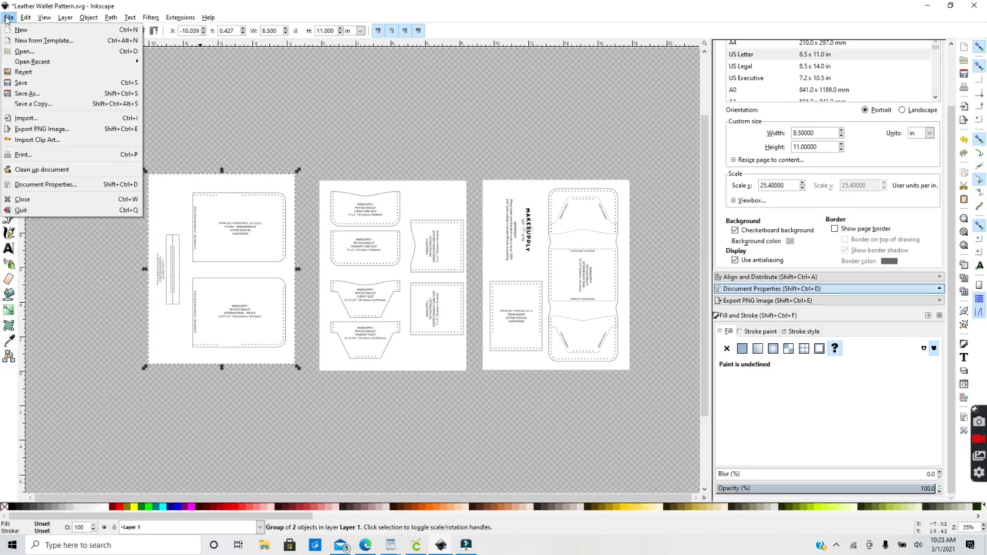
pyautogui.click(82, 130)
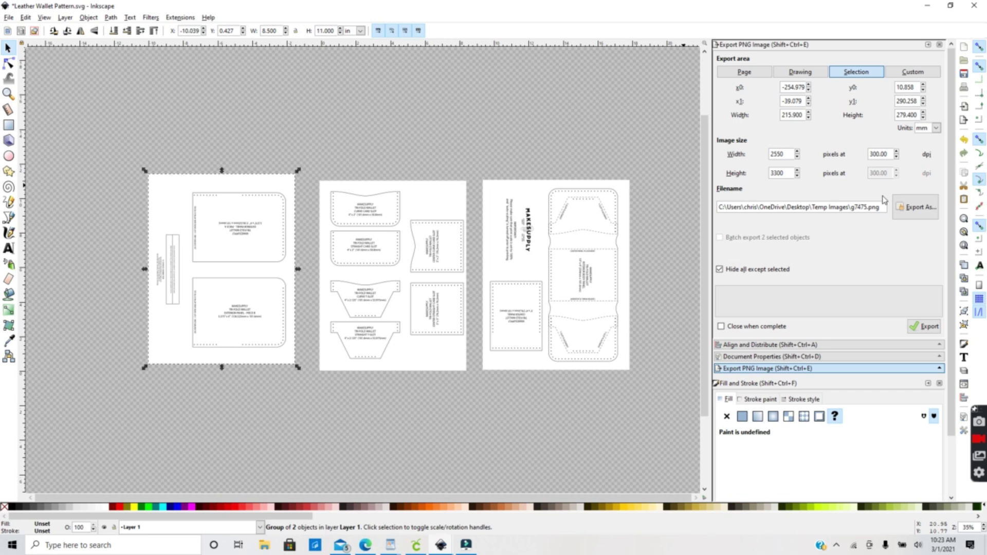
pyautogui.click(913, 208)
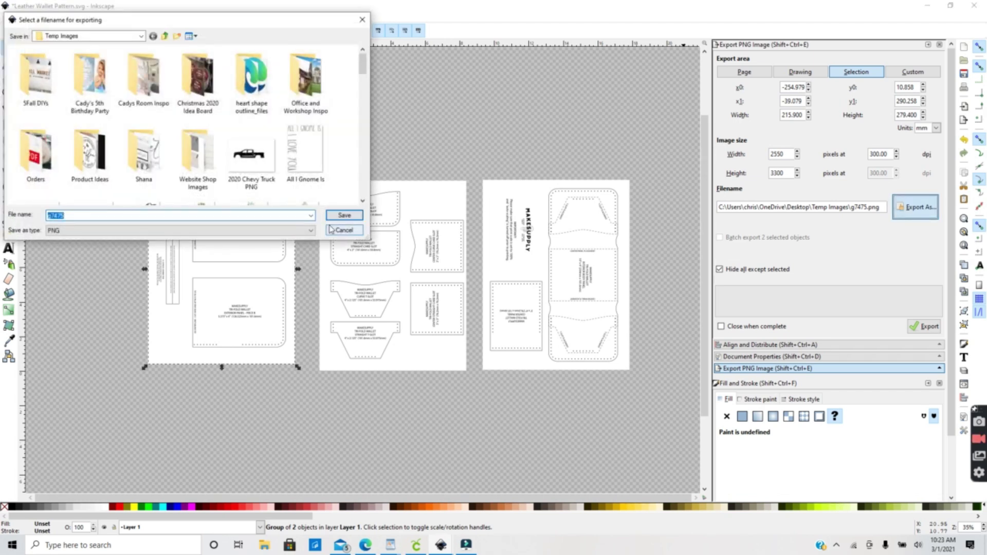
pyautogui.scroll(-10, 198, 83)
pyautogui.write('Leather Wallet PNG 1.png')
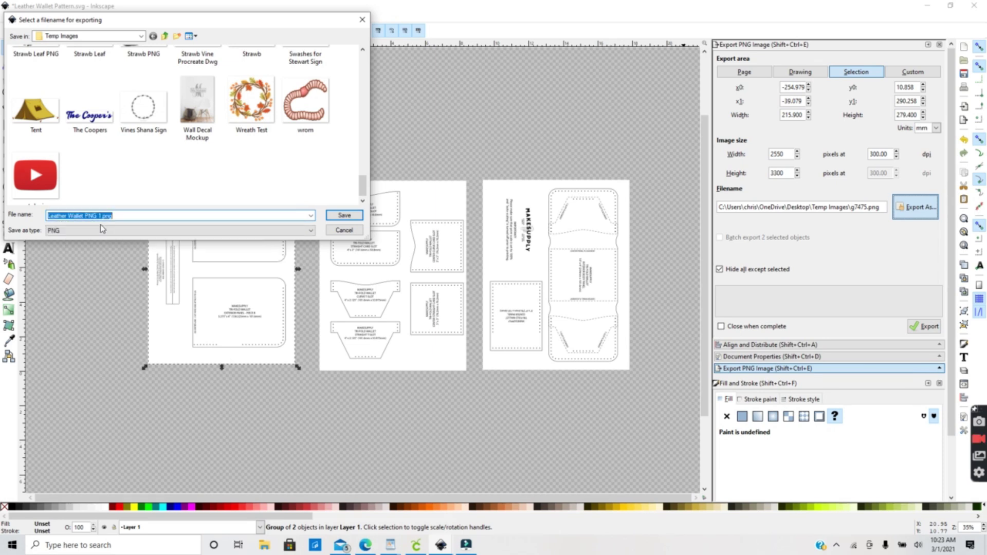
pyautogui.press('Return')
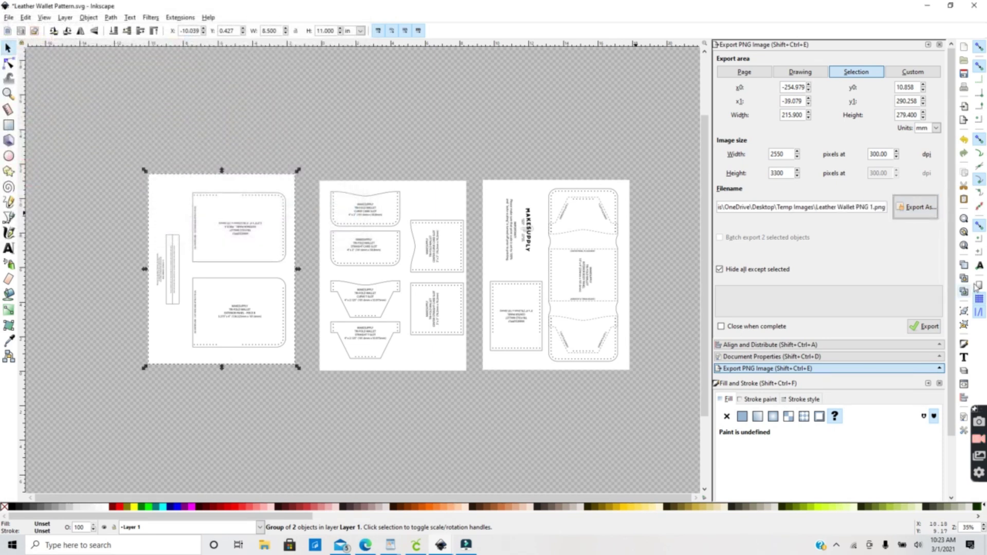
pyautogui.click(928, 328)
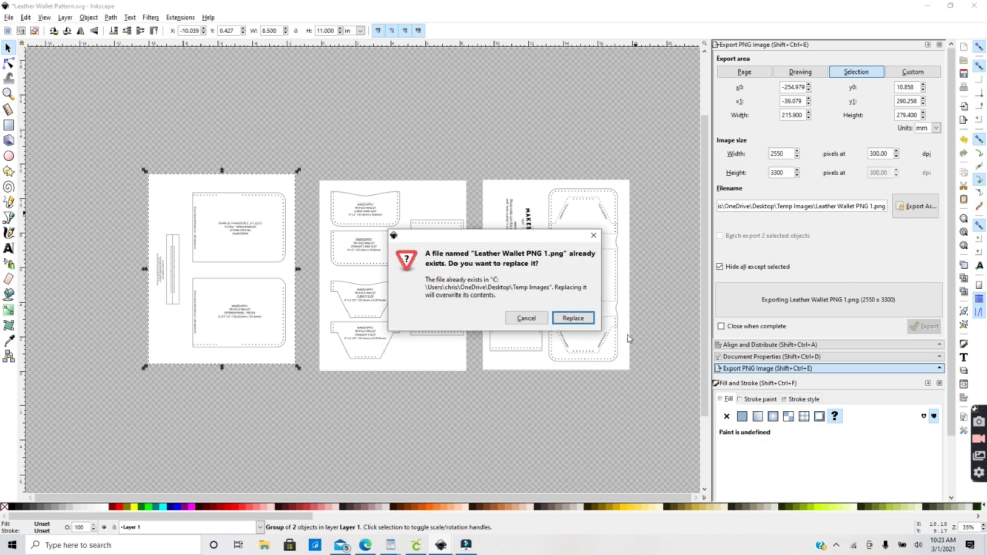
pyautogui.click(574, 318)
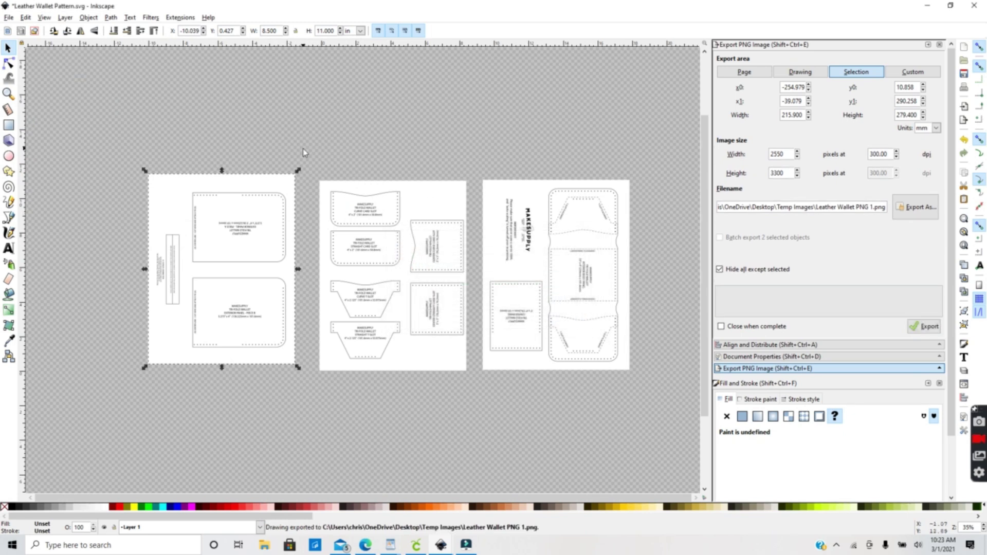
pyautogui.press('Tab')
pyautogui.moveTo(302, 156); pyautogui.dragTo(483, 401)
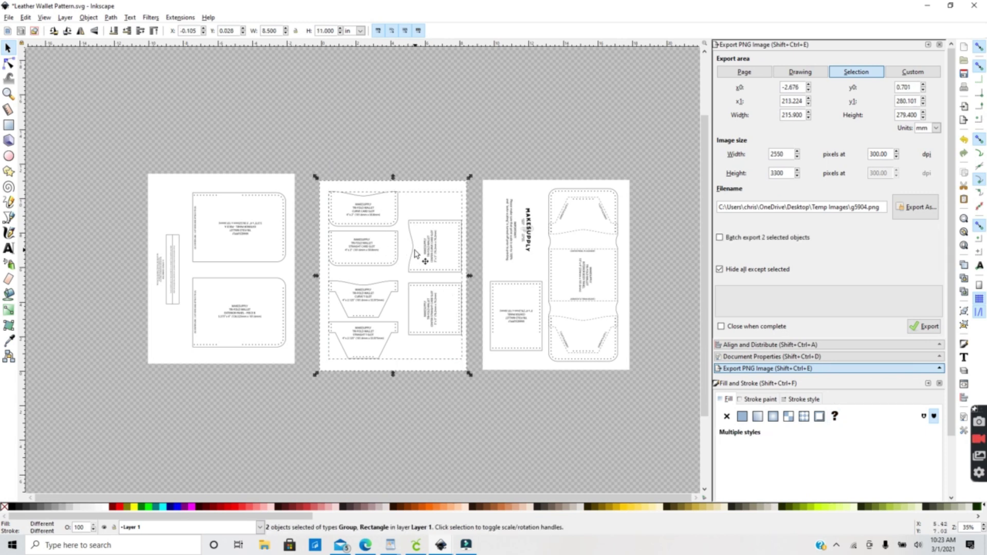
# Group the middle page's objects and export them as Leather Wallet PNG 2.png
pyautogui.hotkey('ctrl', 'g')
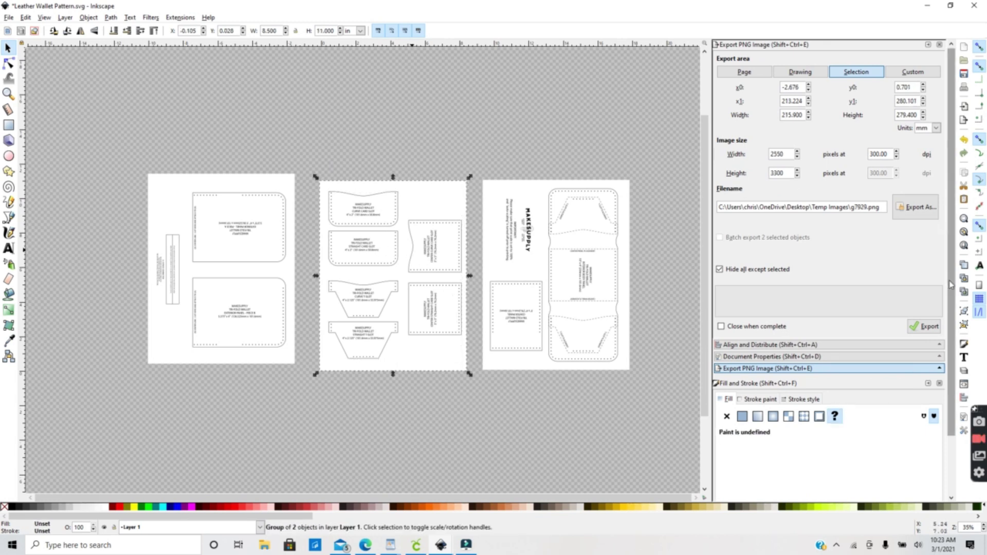
pyautogui.click(919, 208)
pyautogui.write('Lea')
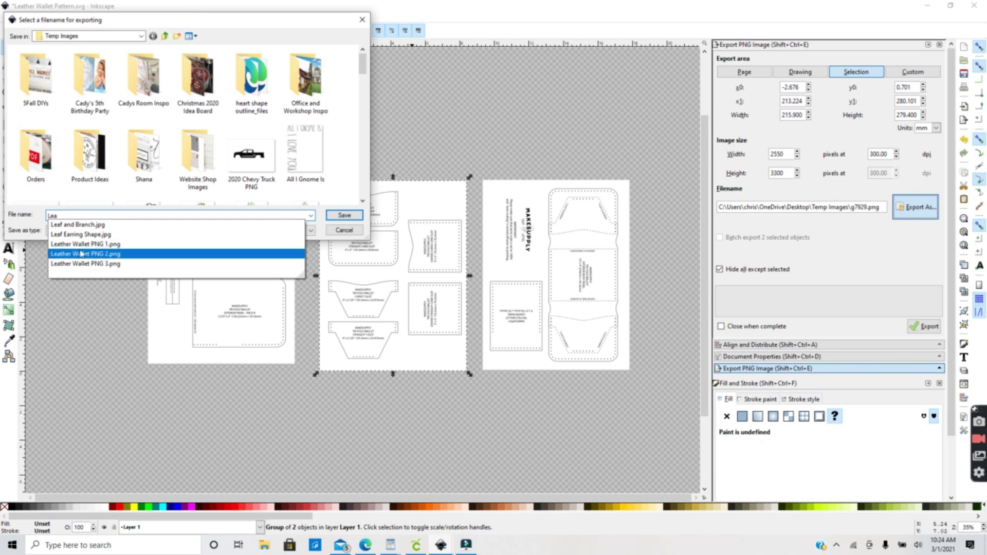
pyautogui.click(81, 253)
pyautogui.press('Return')
pyautogui.click(926, 326)
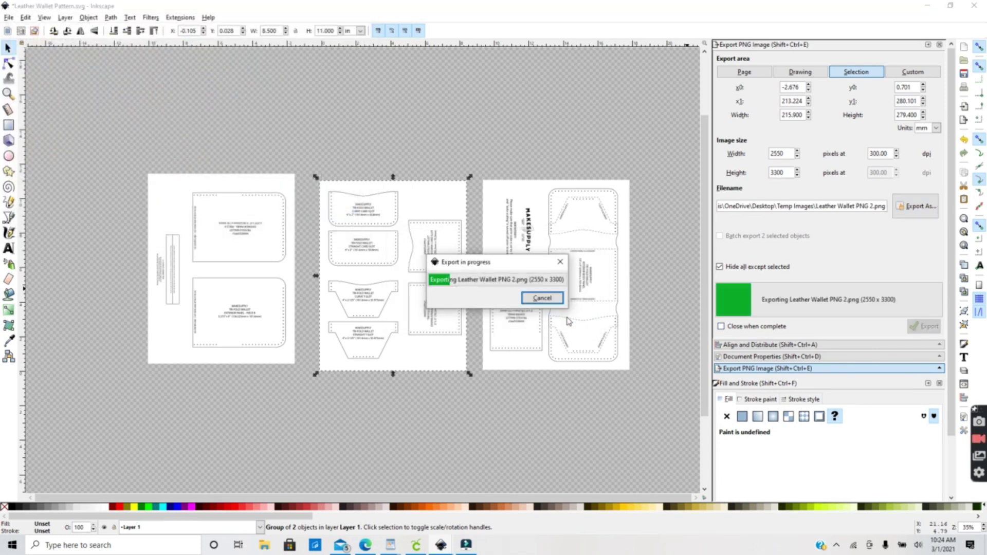
pyautogui.click(478, 137)
# Group the right page's objects and export them as Leather Wallet PNG 3.png, replacing the existing file
pyautogui.moveTo(479, 137); pyautogui.dragTo(662, 415)
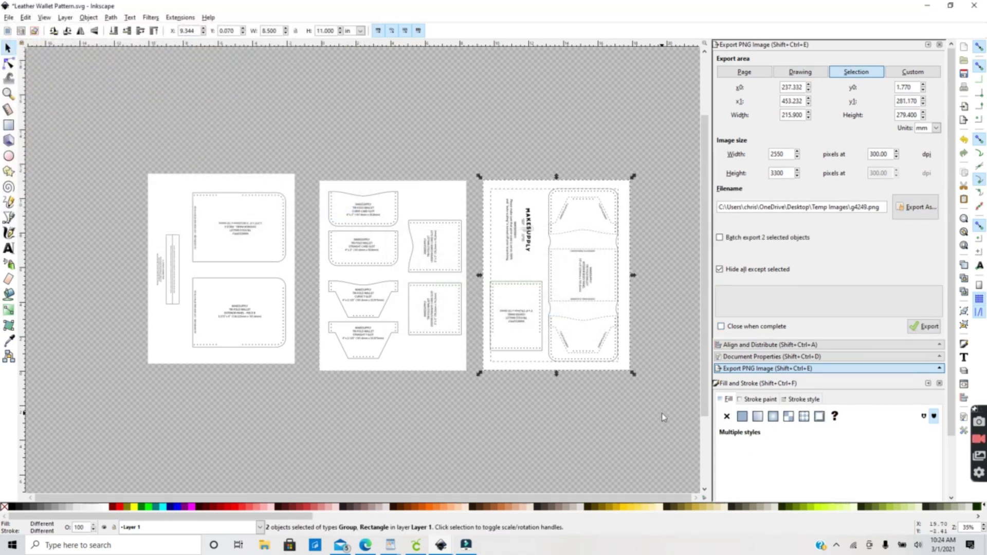
pyautogui.hotkey('ctrl', 'g')
pyautogui.click(924, 211)
pyautogui.write('Lea')
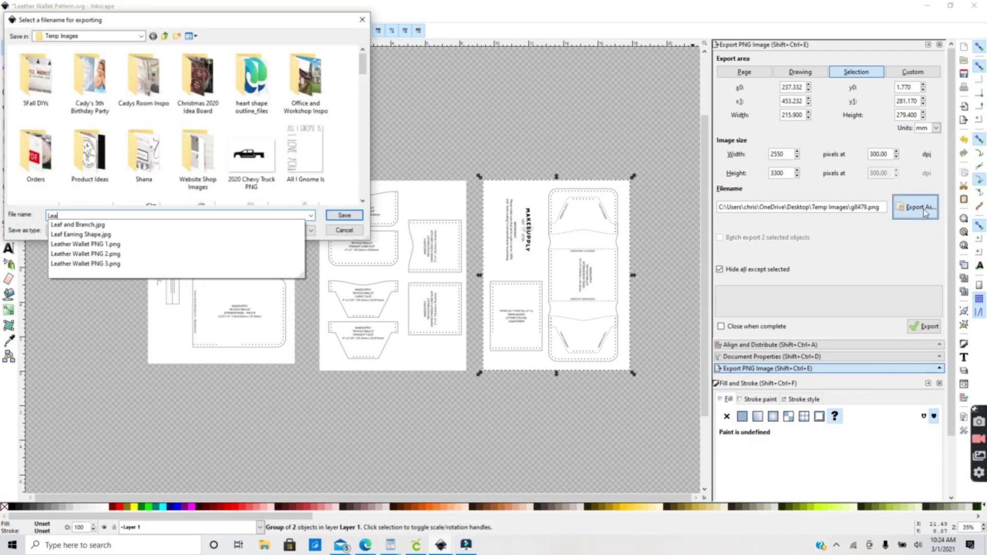
pyautogui.click(117, 264)
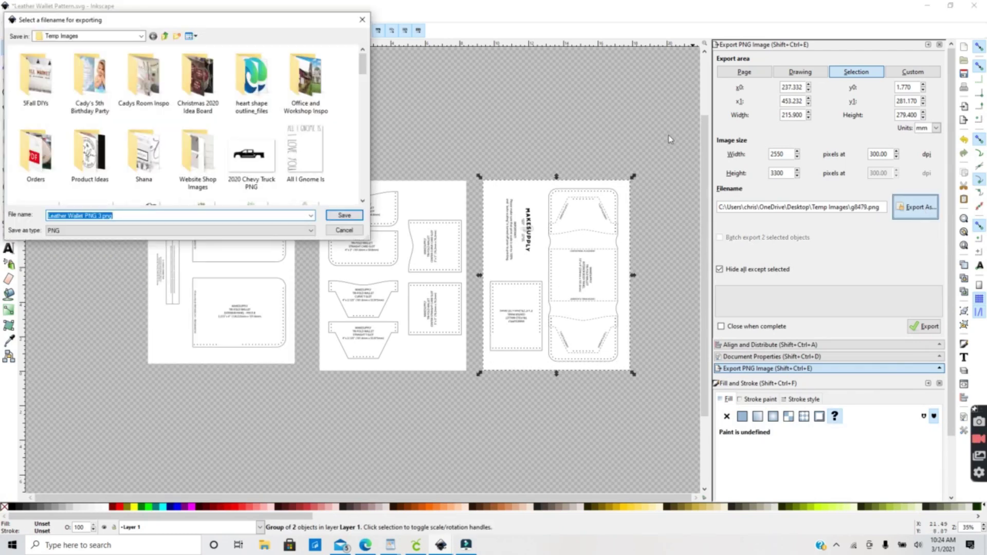
pyautogui.press('Return')
pyautogui.click(924, 326)
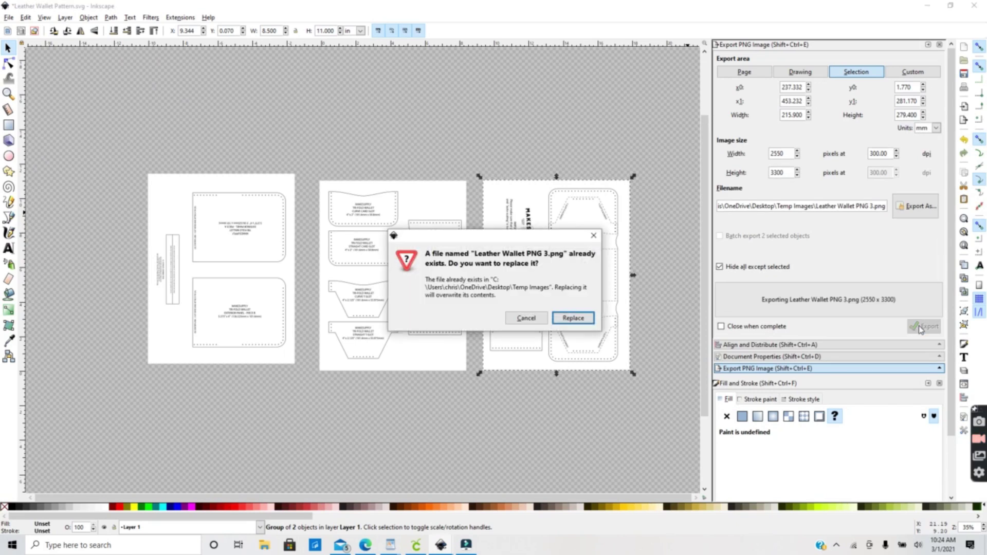
pyautogui.click(586, 318)
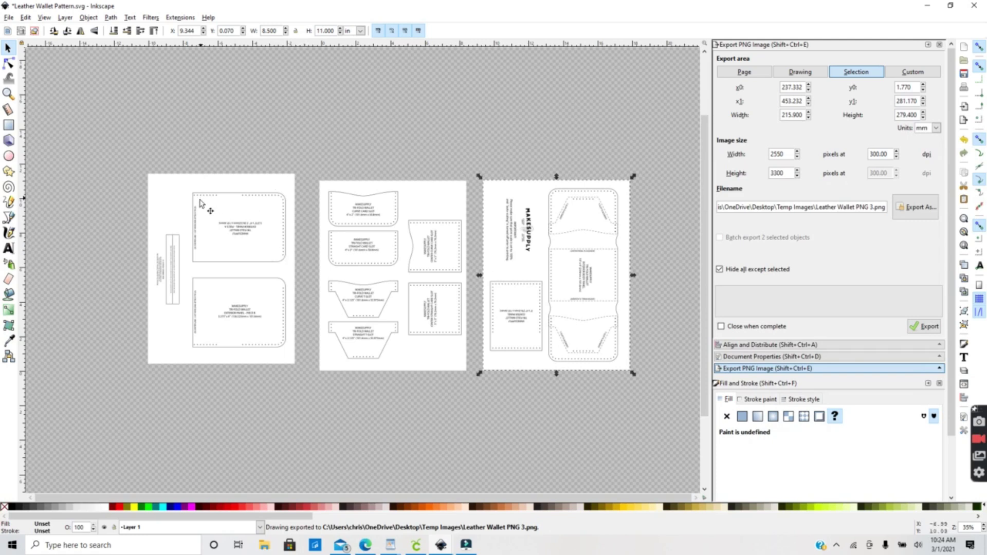
pyautogui.hotkey('alt', 'Tab')
# Upload Leather Wallet PNG 1 from Quick access as a Simple image and continue to background cleanup
pyautogui.click(17, 283)
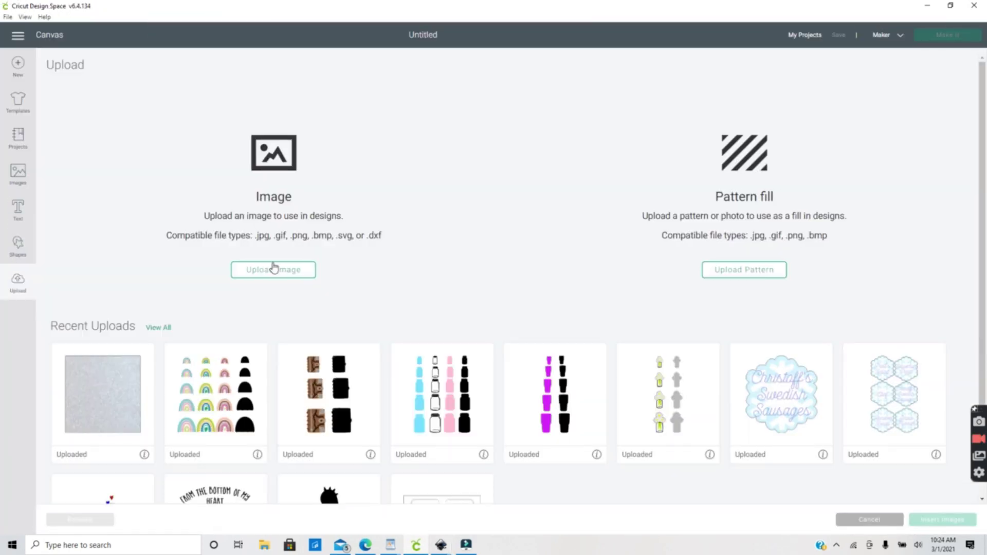
pyautogui.click(274, 269)
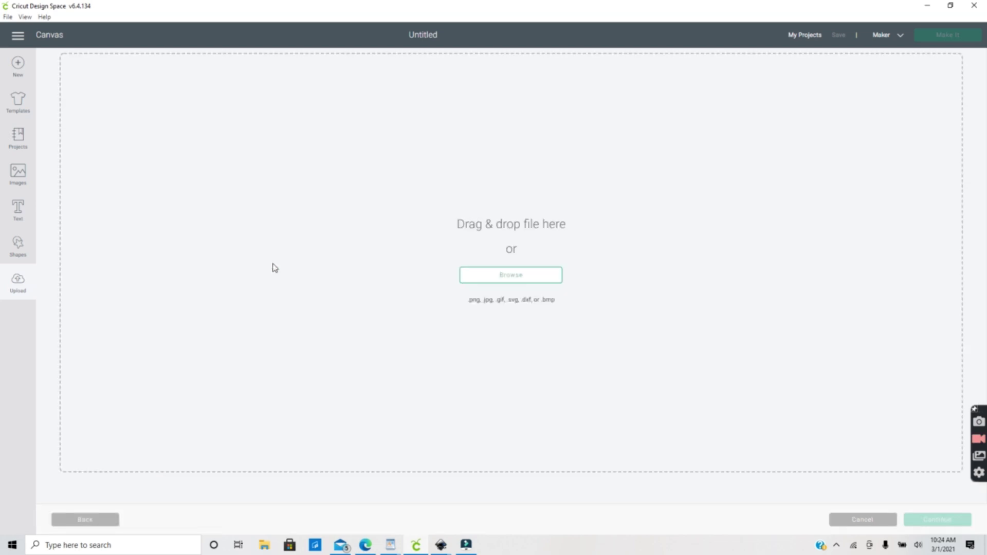
pyautogui.click(483, 279)
pyautogui.click(44, 80)
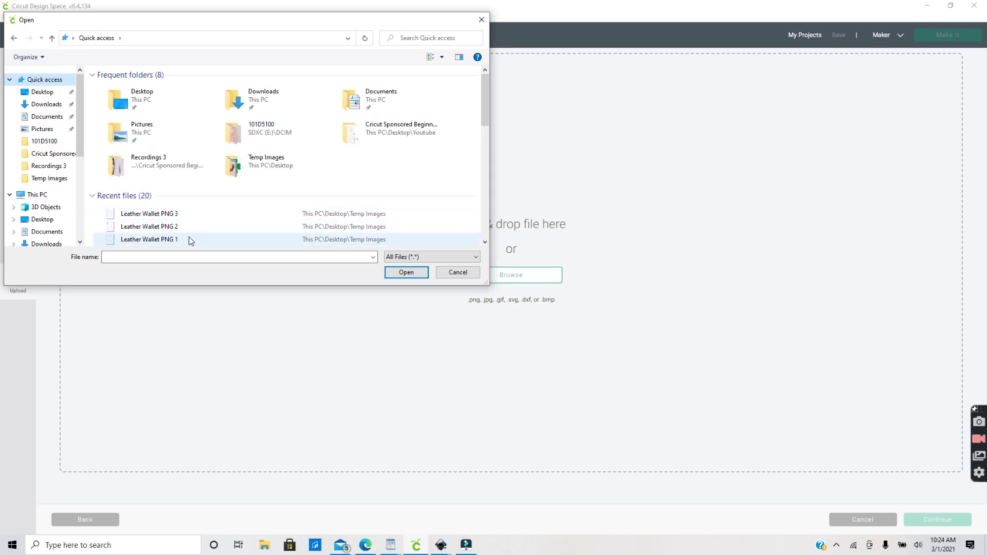
pyautogui.click(181, 240)
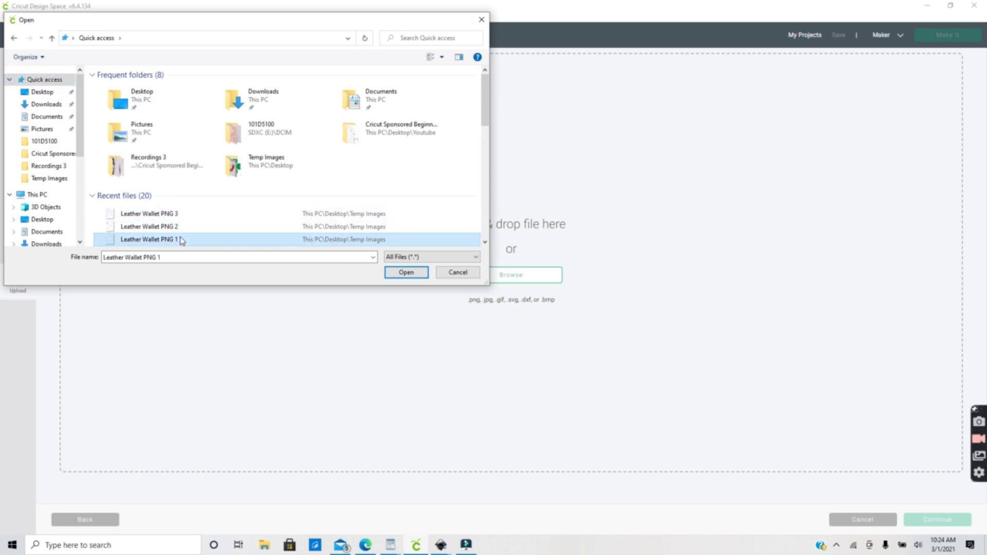
pyautogui.click(406, 272)
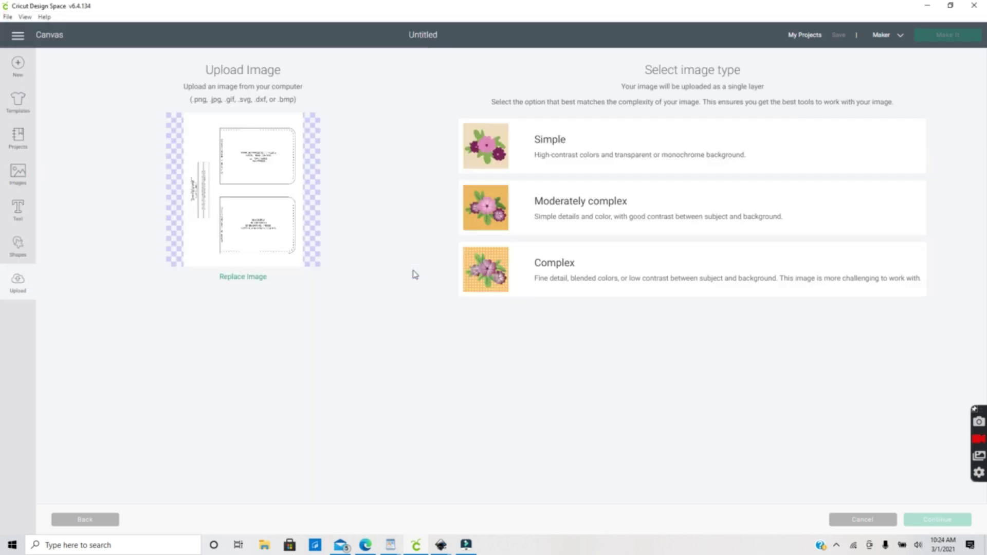
pyautogui.click(588, 146)
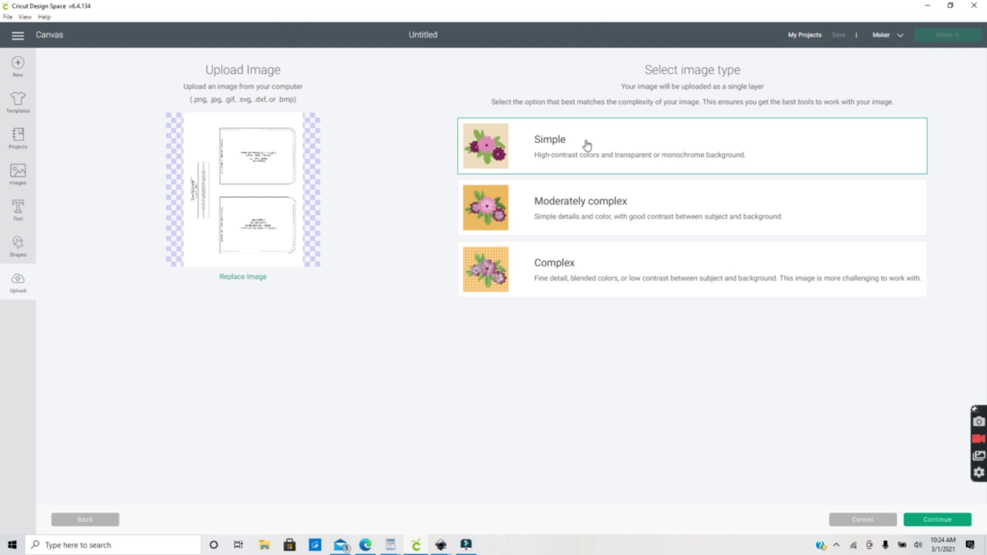
pyautogui.click(952, 525)
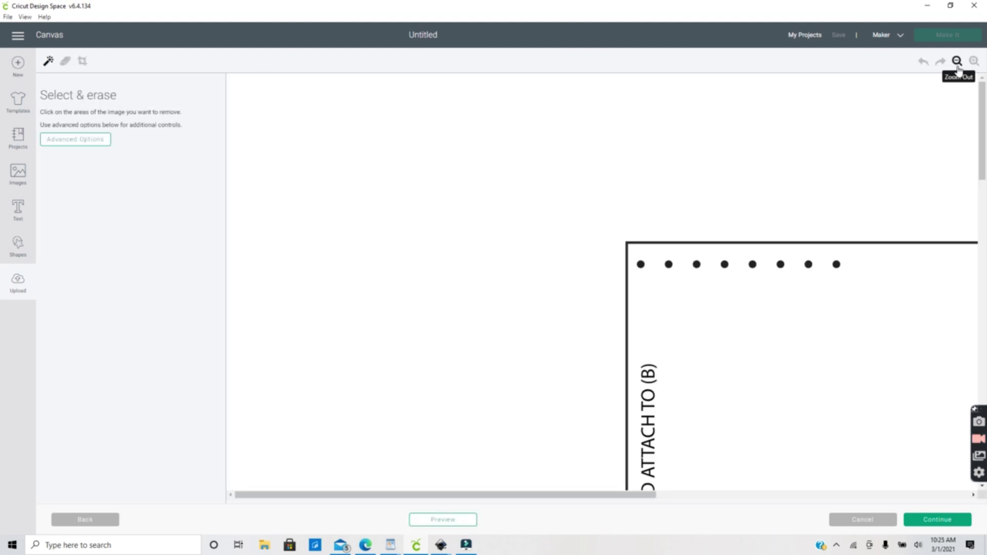
# Remove the white background with Select & Erase and erase the connector strip at maximum eraser size
pyautogui.click(957, 62)
pyautogui.click(957, 62)
pyautogui.click(957, 62)
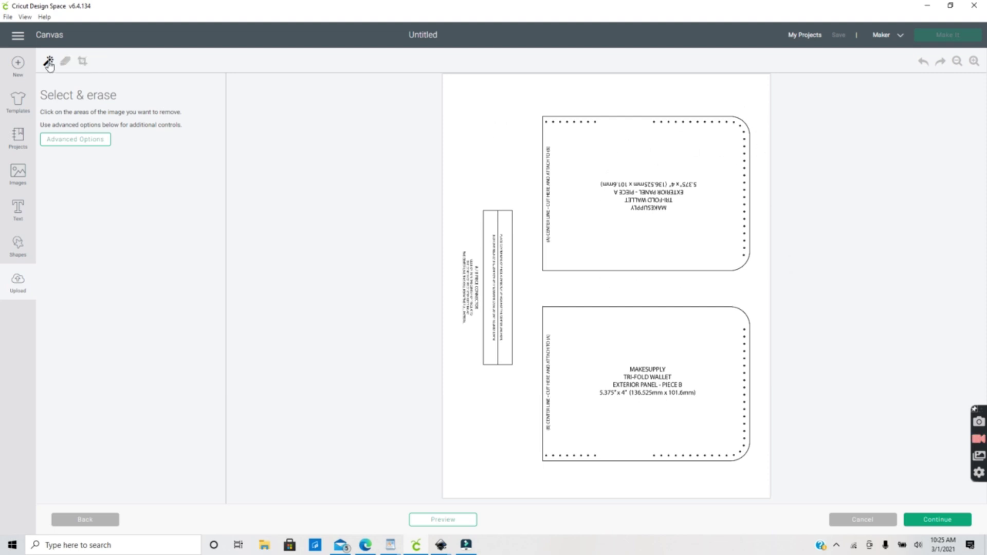
pyautogui.click(476, 105)
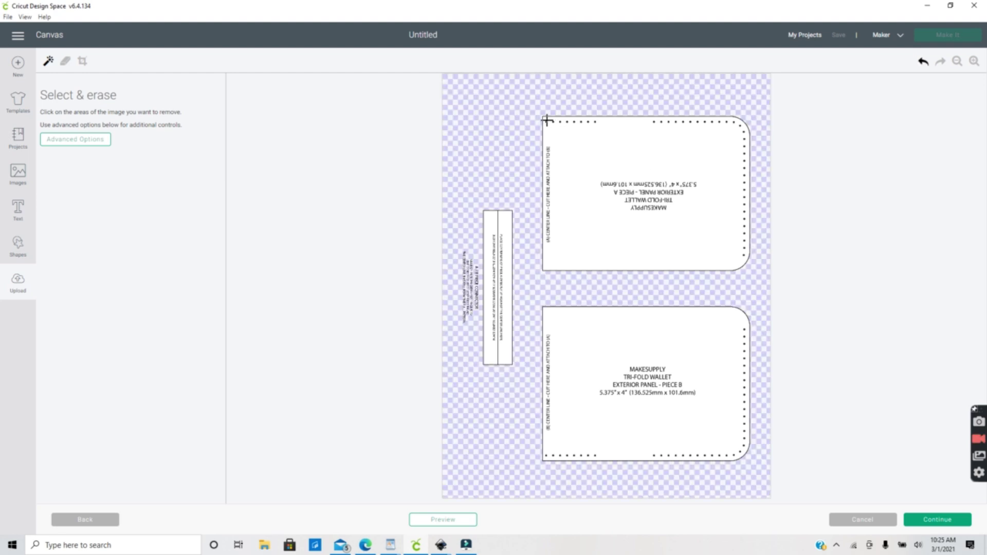
pyautogui.click(65, 61)
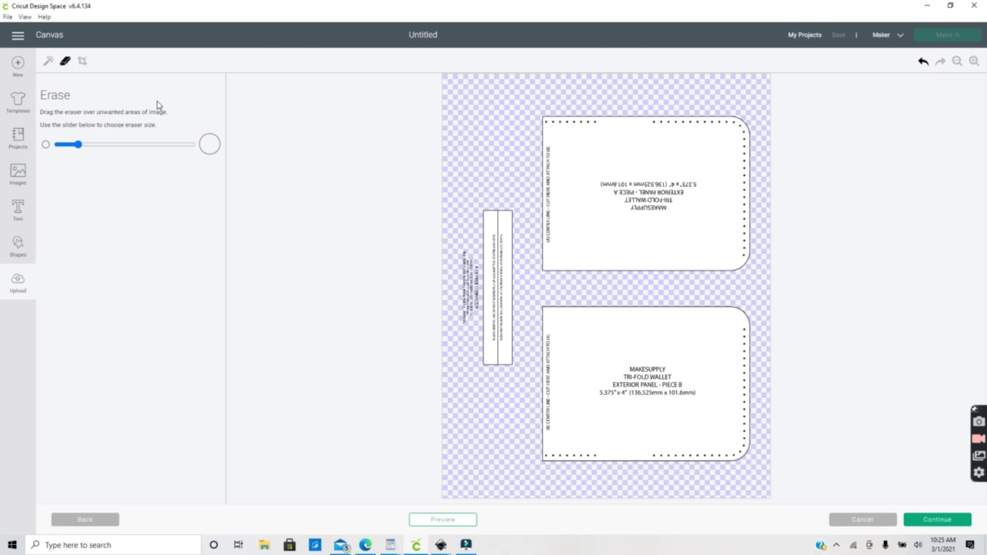
pyautogui.moveTo(78, 145); pyautogui.dragTo(309, 156)
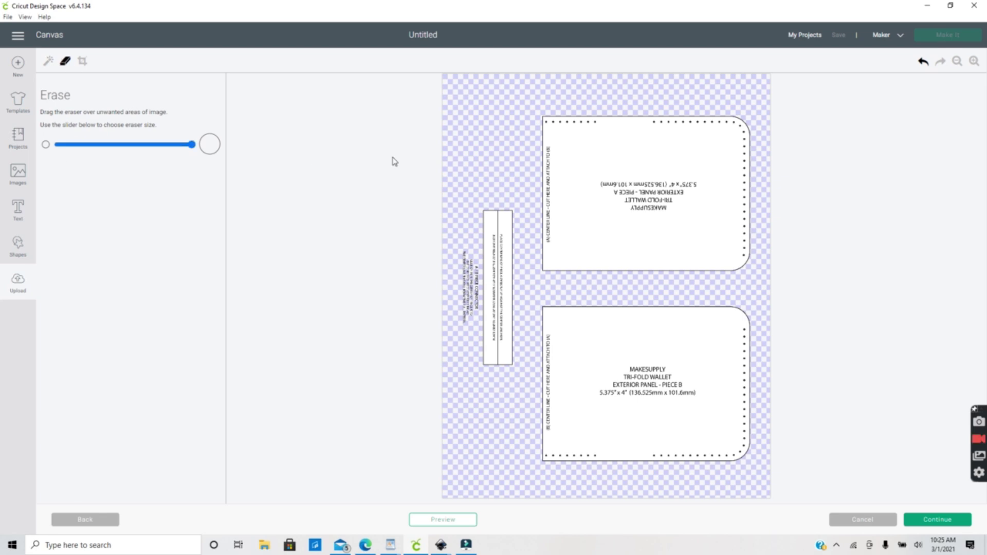
pyautogui.moveTo(471, 274)
pyautogui.mouseDown()
pyautogui.moveTo(477, 374)
pyautogui.moveTo(467, 252)
pyautogui.moveTo(460, 329)
pyautogui.moveTo(472, 314)
pyautogui.moveTo(482, 216)
pyautogui.moveTo(490, 391)
pyautogui.moveTo(490, 189)
pyautogui.moveTo(502, 391)
pyautogui.moveTo(508, 201)
pyautogui.moveTo(512, 370)
pyautogui.moveTo(499, 333)
pyautogui.mouseUp()
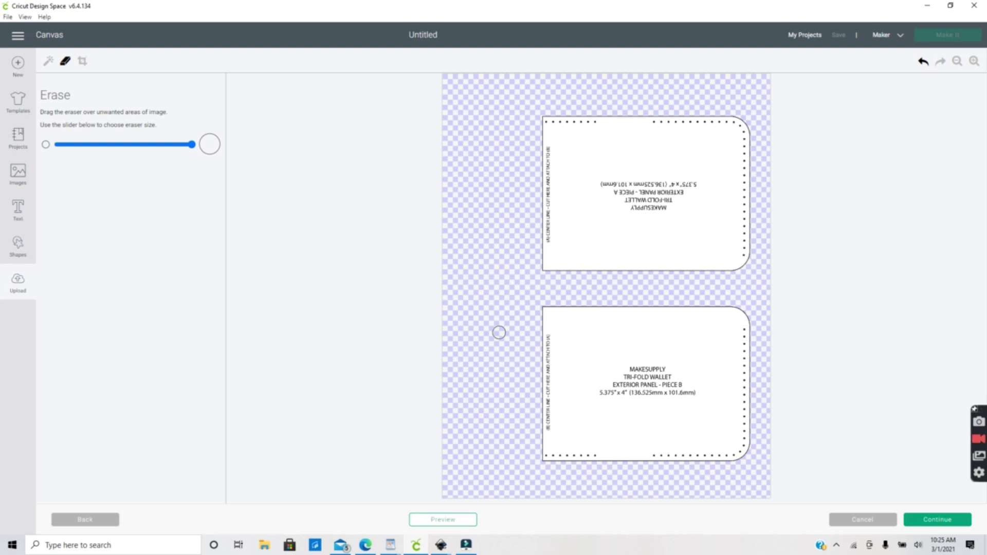
# Save the cleaned image as a Cut Image and finish the upload
pyautogui.click(928, 523)
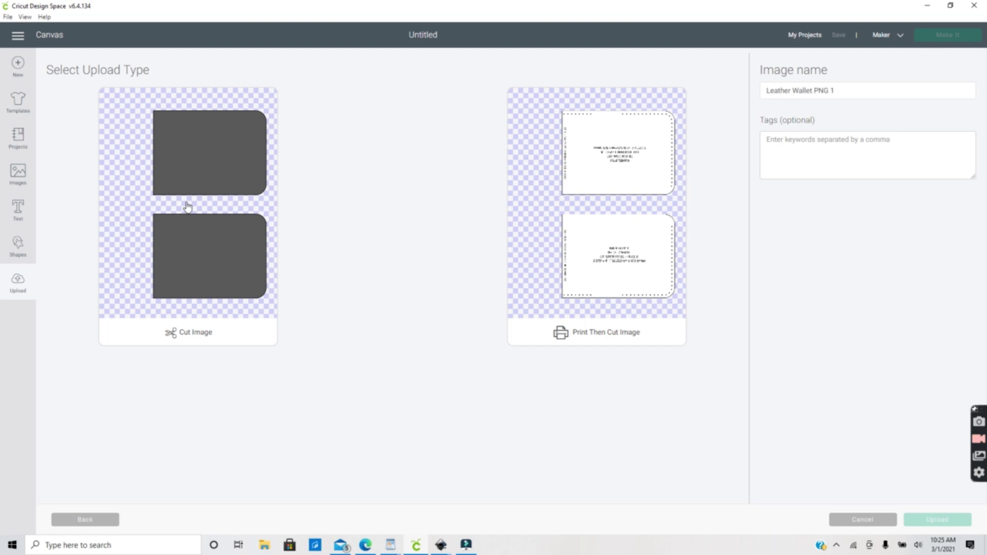
pyautogui.click(219, 188)
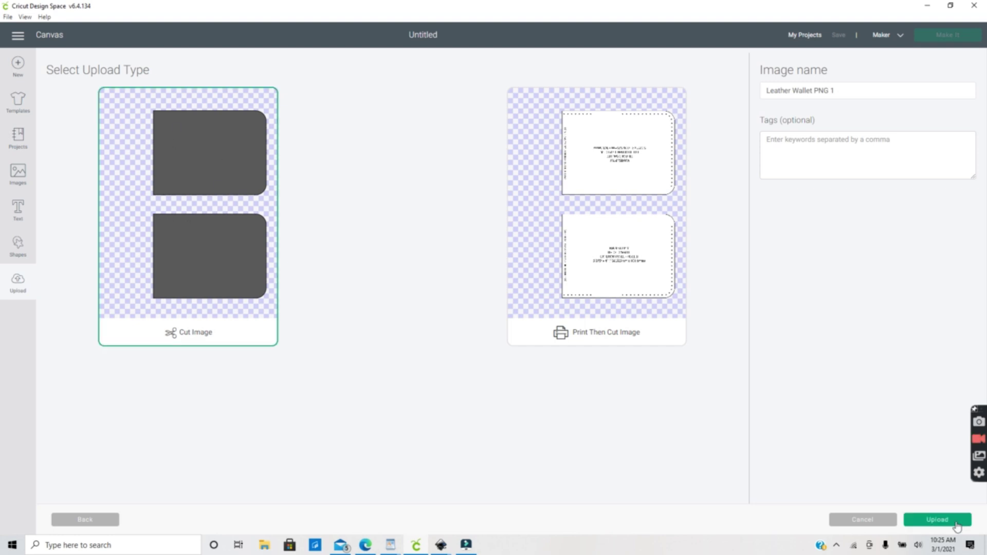
pyautogui.click(937, 520)
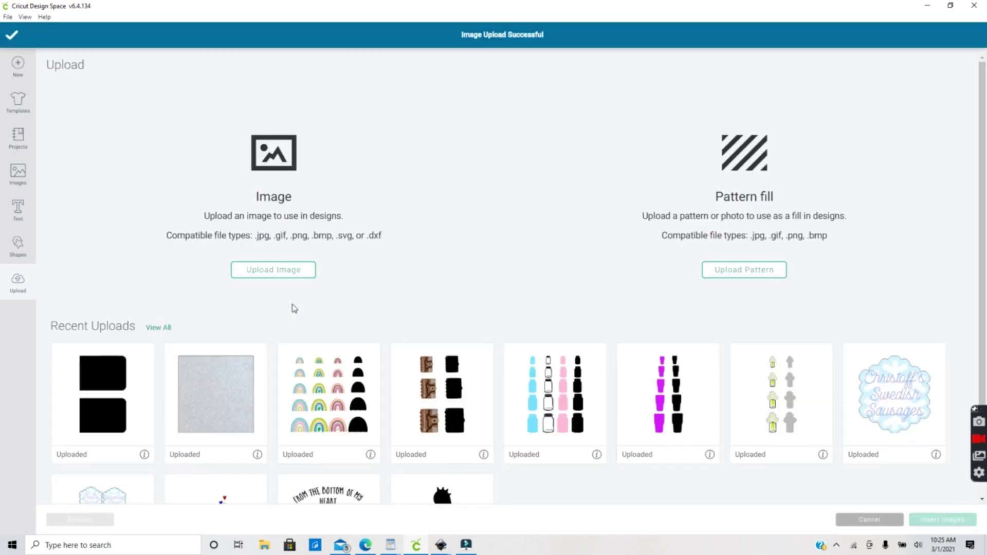
# Upload Leather Wallet PNG 2 as a simple image saved as a cut image
pyautogui.click(283, 277)
pyautogui.click(520, 281)
pyautogui.click(62, 81)
pyautogui.click(187, 240)
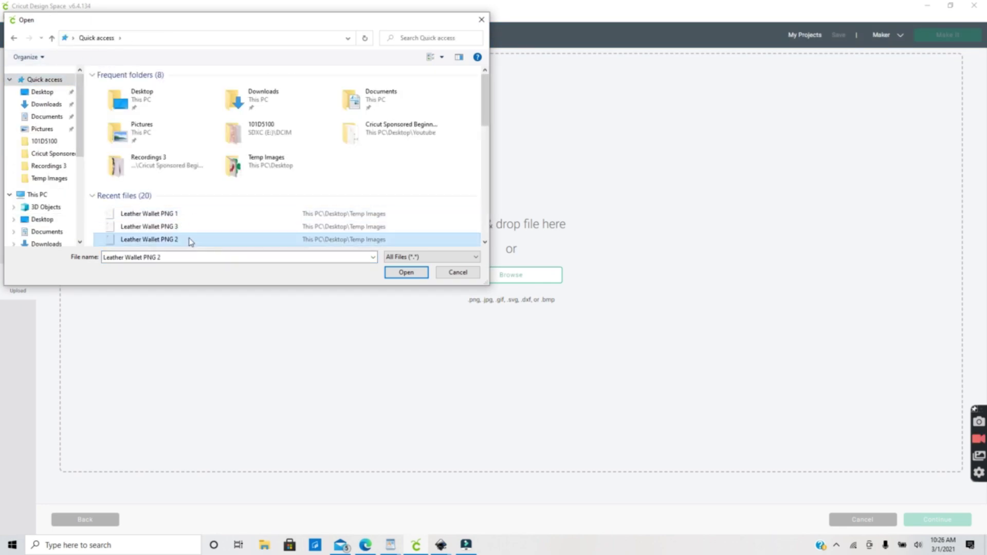
pyautogui.click(406, 272)
pyautogui.click(570, 169)
pyautogui.click(931, 520)
pyautogui.click(958, 62)
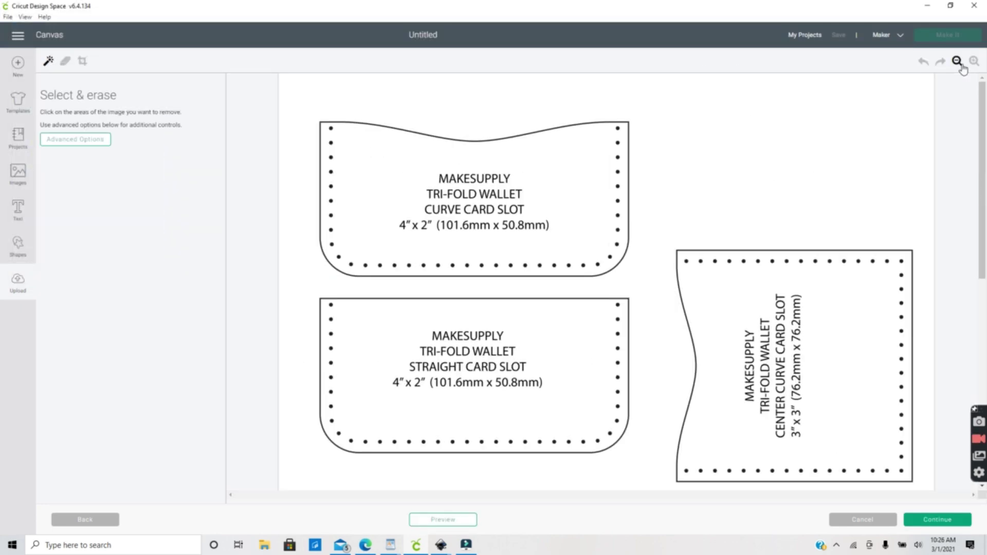
pyautogui.click(958, 61)
pyautogui.click(937, 520)
pyautogui.click(235, 164)
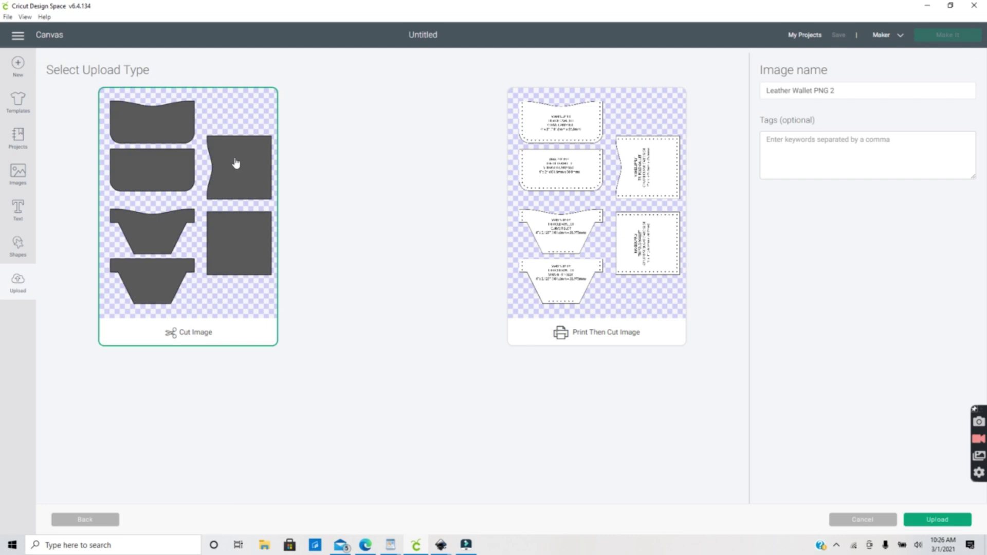
pyautogui.click(944, 519)
# Choose the next Leather Wallet PNG from recent files and mark it as a simple image
pyautogui.click(282, 275)
pyautogui.click(511, 275)
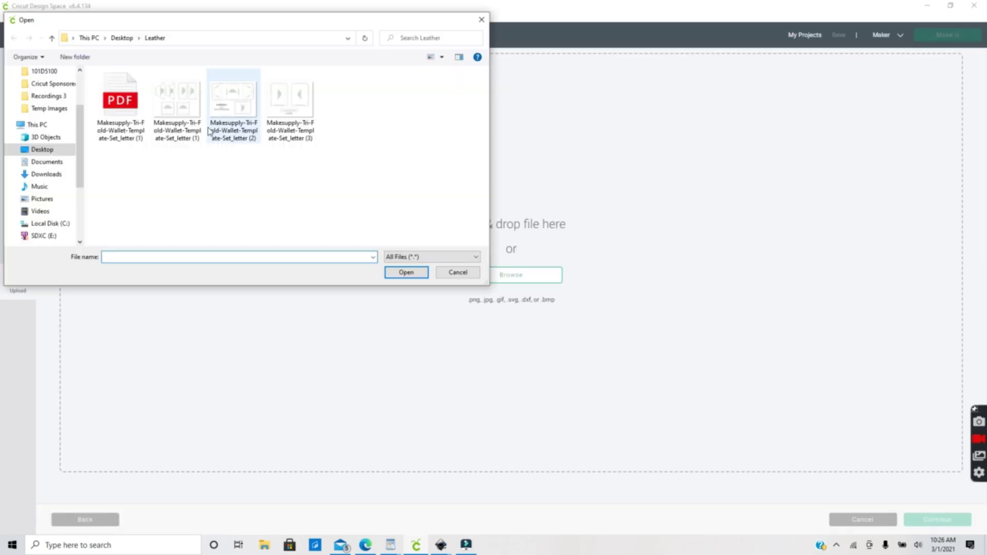
pyautogui.click(44, 77)
pyautogui.click(188, 240)
pyautogui.click(406, 272)
pyautogui.click(784, 150)
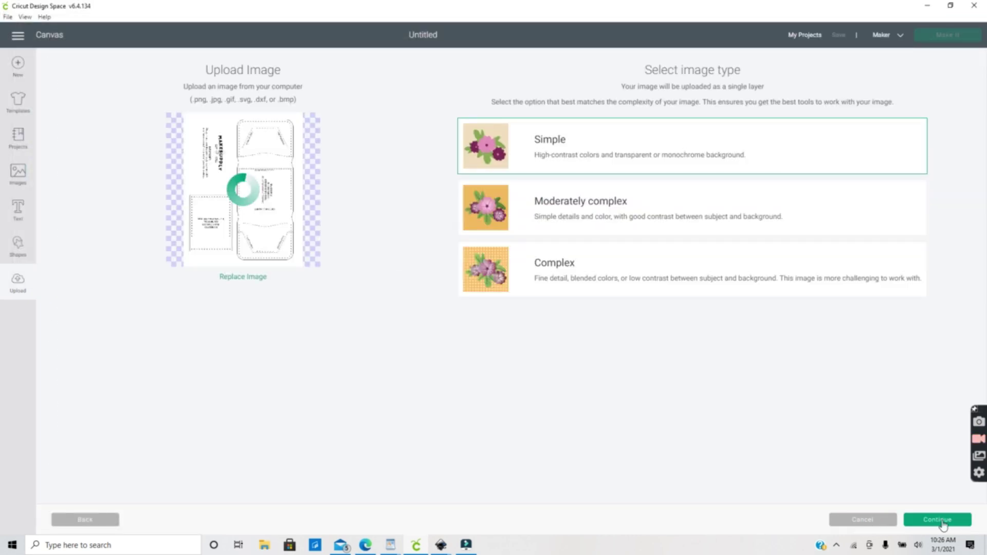
pyautogui.click(938, 519)
# Remove its white background, erase the rotated instruction text, and upload it as a cut image
pyautogui.click(958, 61)
pyautogui.click(752, 196)
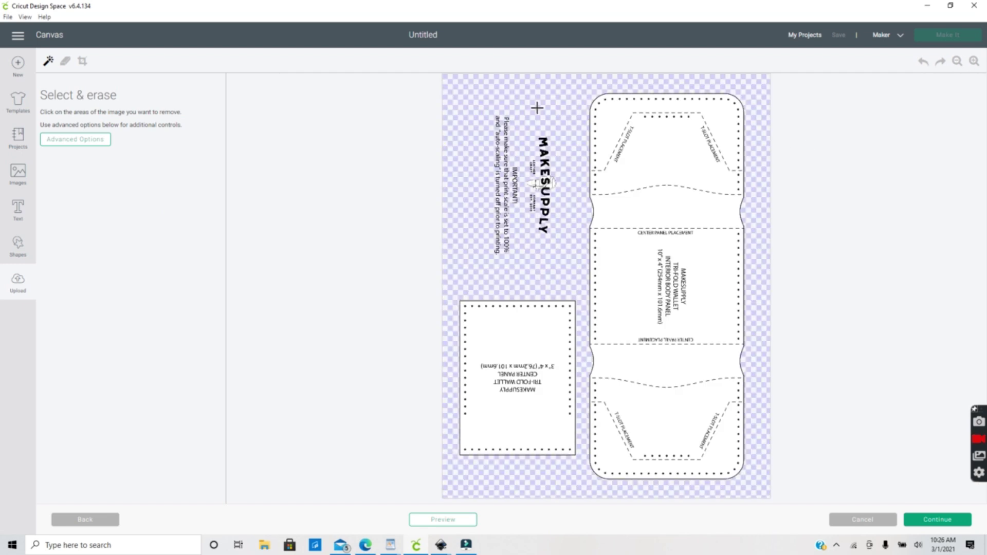
pyautogui.click(65, 61)
pyautogui.moveTo(513, 119)
pyautogui.mouseDown()
pyautogui.moveTo(497, 139)
pyautogui.moveTo(538, 139)
pyautogui.moveTo(549, 166)
pyautogui.moveTo(541, 228)
pyautogui.moveTo(525, 155)
pyautogui.moveTo(513, 231)
pyautogui.moveTo(498, 169)
pyautogui.moveTo(510, 247)
pyautogui.mouseUp()
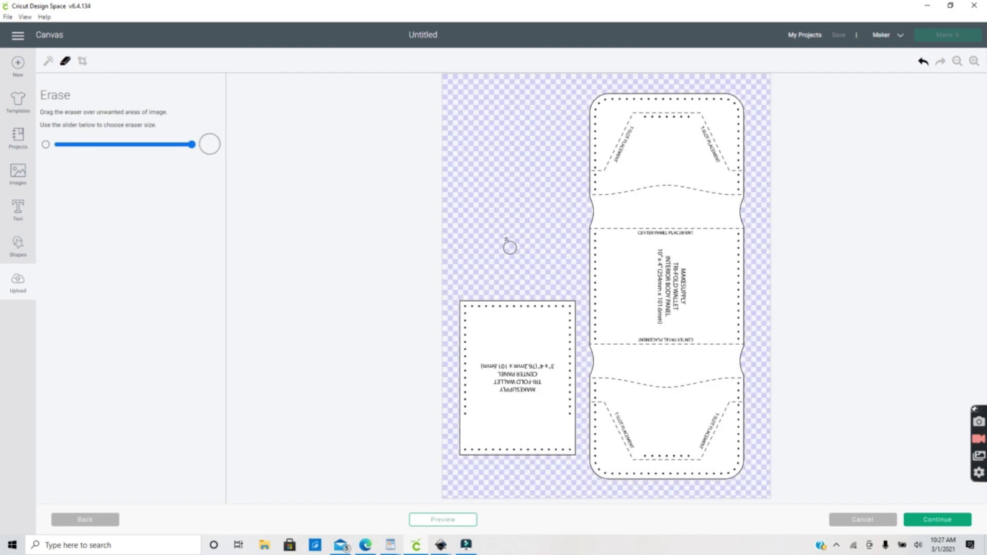
pyautogui.click(938, 519)
pyautogui.click(227, 221)
pyautogui.click(938, 520)
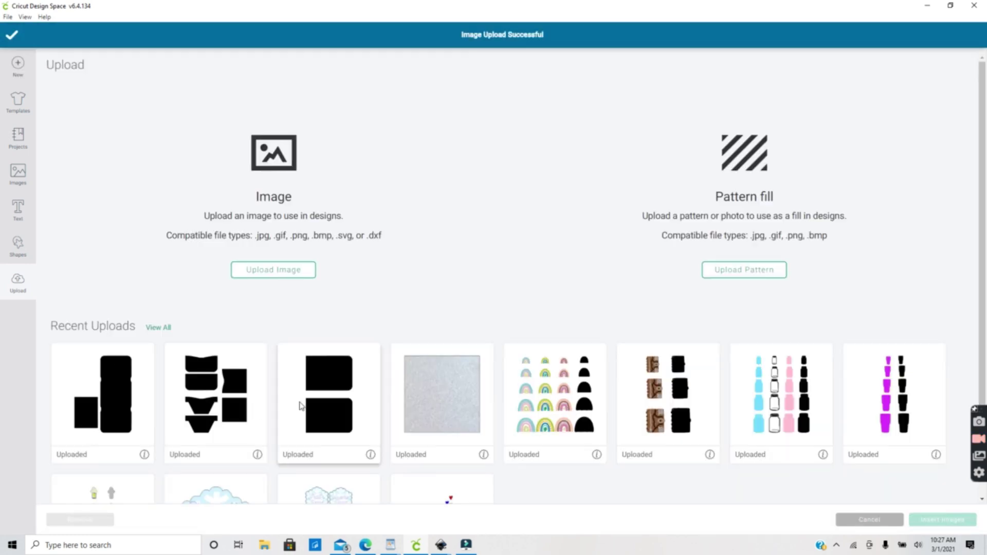
# Insert the three recent Leather Wallet uploads onto the canvas
pyautogui.click(280, 389)
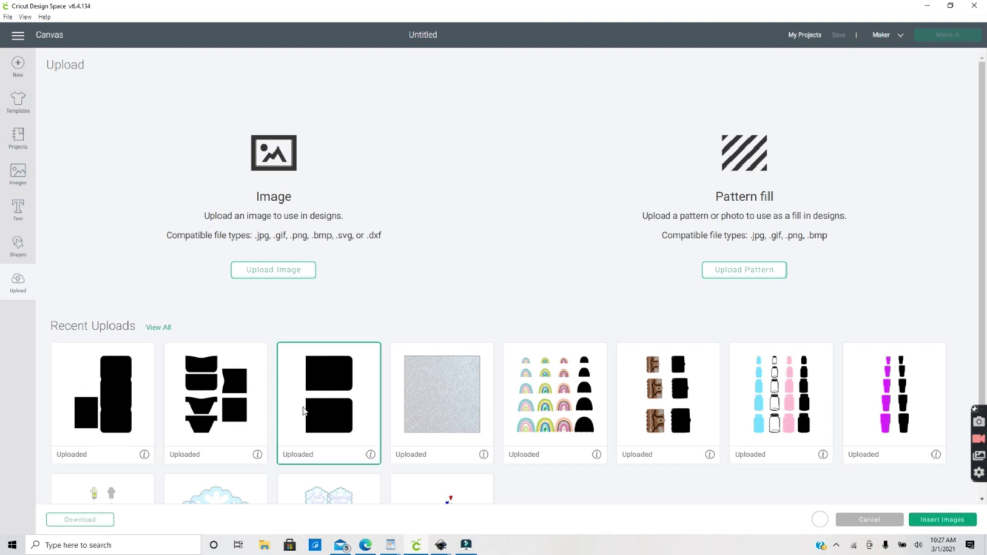
pyautogui.click(199, 394)
pyautogui.click(146, 395)
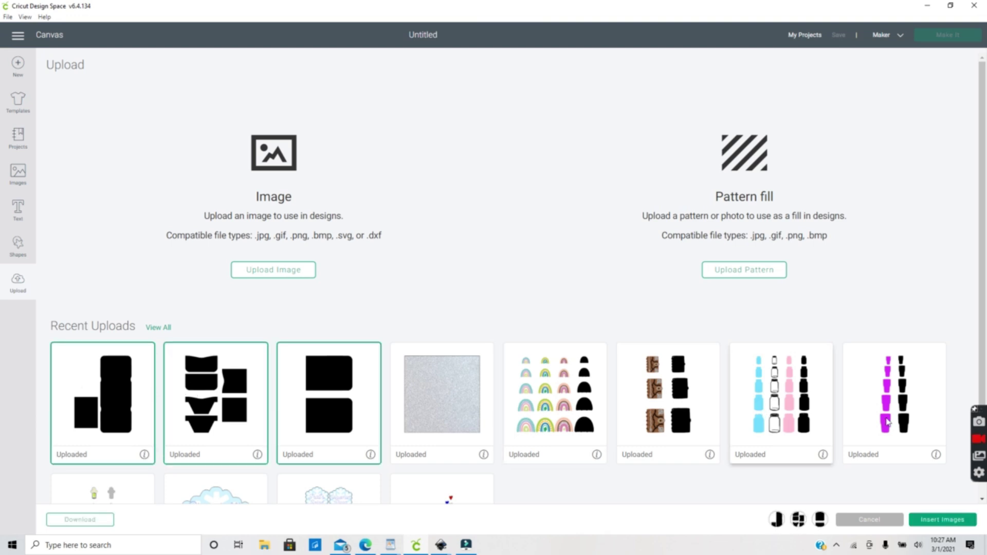
pyautogui.click(935, 521)
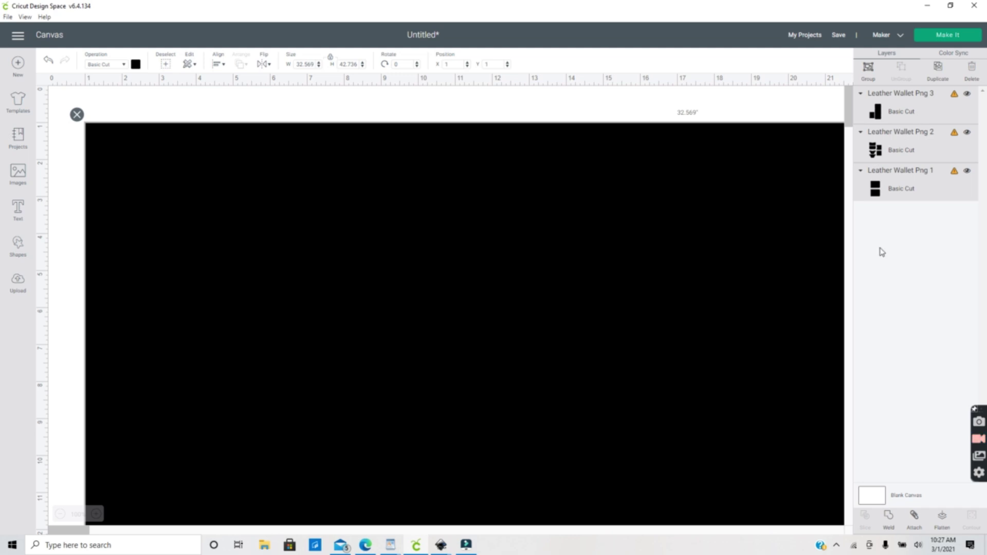
# In Inkscape, clear the white page backgrounds and select the left wallet group to read its height
pyautogui.hotkey('alt', 'Tab')
pyautogui.click(288, 187)
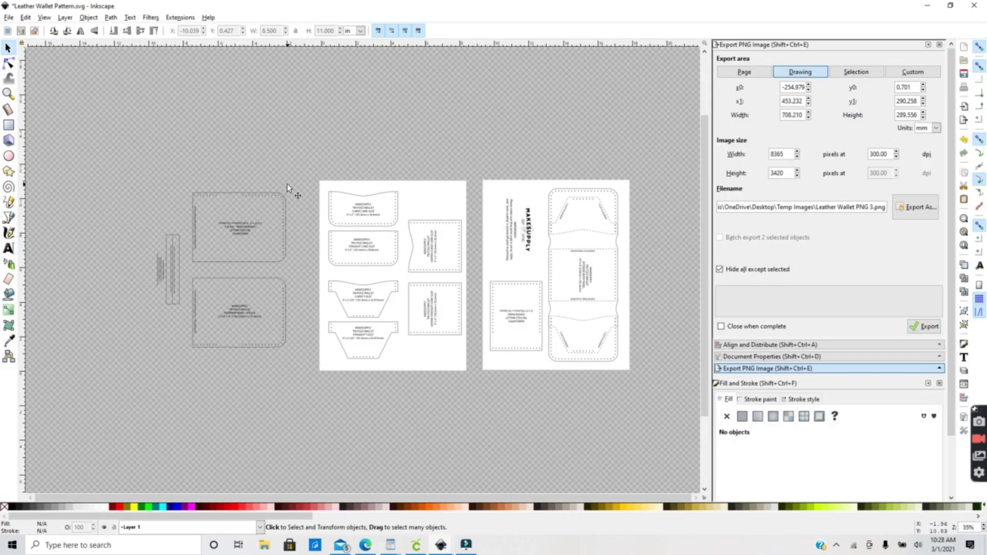
pyautogui.click(345, 187)
pyautogui.click(344, 184)
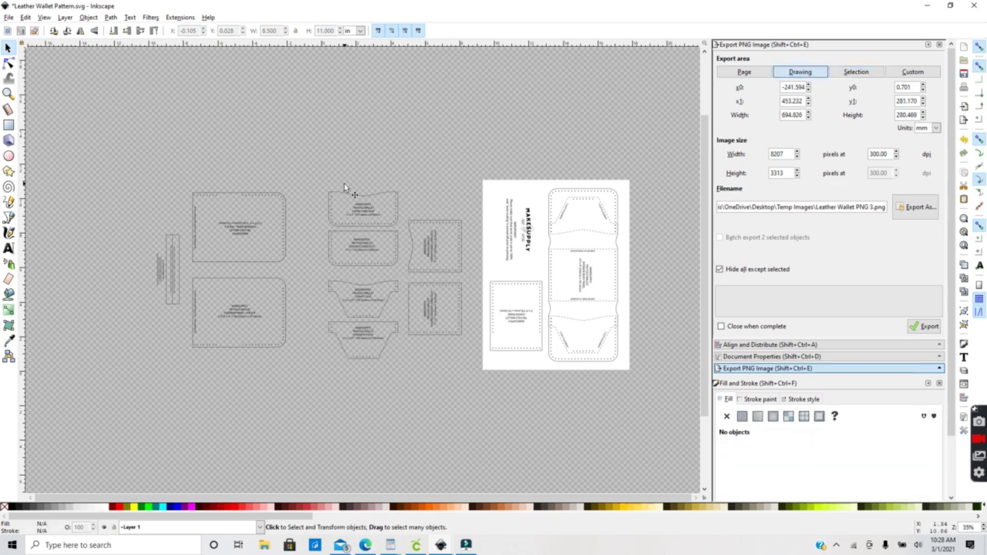
pyautogui.click(496, 186)
pyautogui.press('Escape')
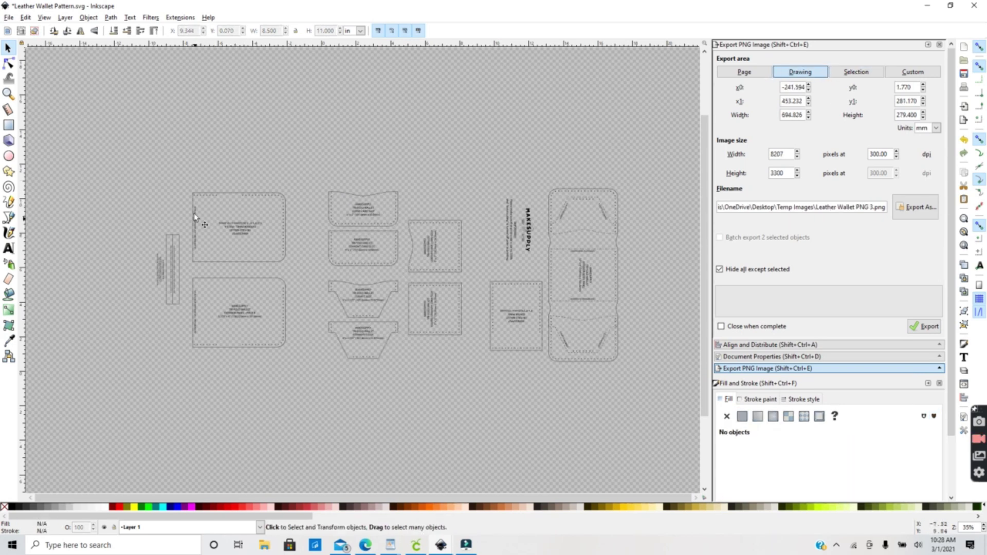
pyautogui.click(213, 195)
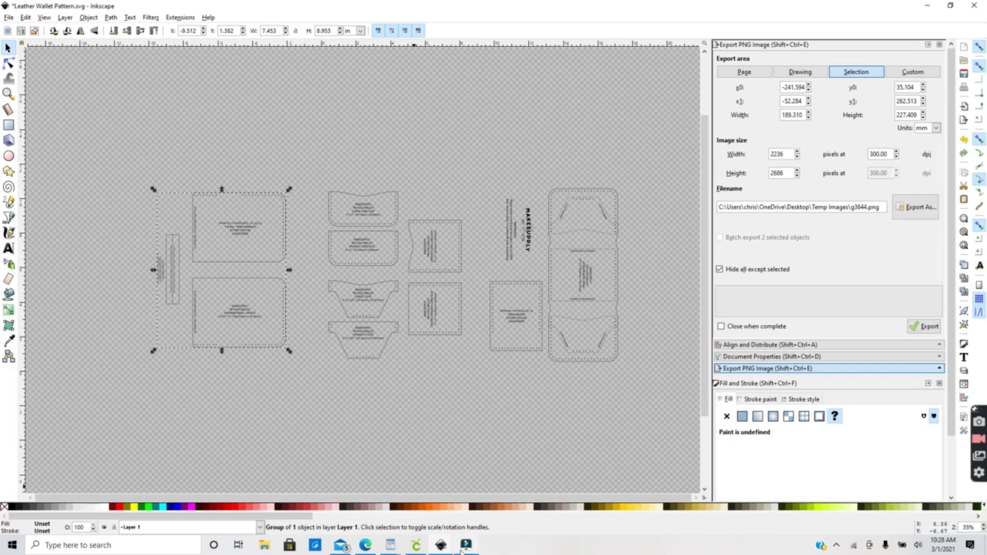
# Set the first upload's height to 8.953 inches
pyautogui.click(416, 545)
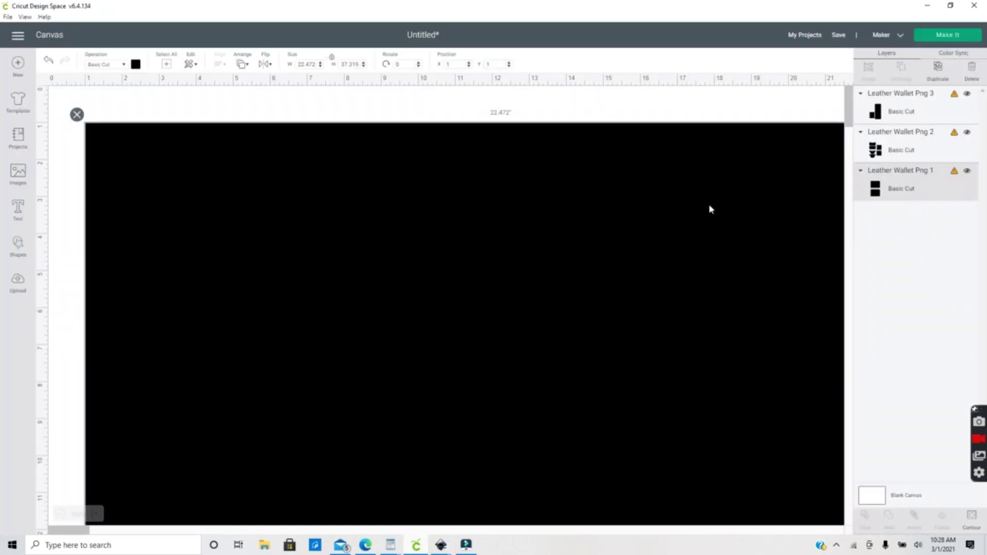
pyautogui.click(360, 64)
pyautogui.write('8.953')
pyautogui.press('Return')
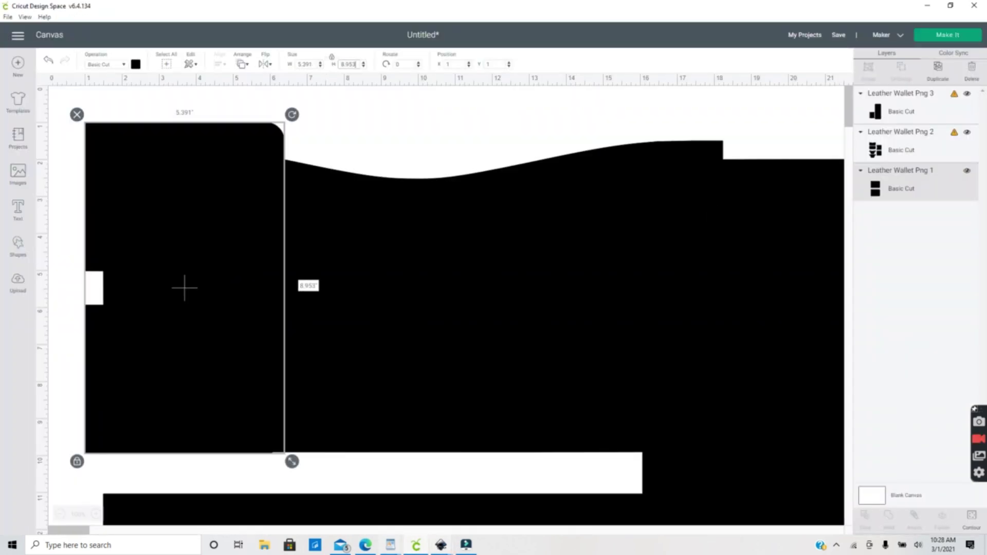
# Check the Inkscape pattern and set the second upload's height to 9.68 inches
pyautogui.moveTo(441, 545)
pyautogui.click(495, 499)
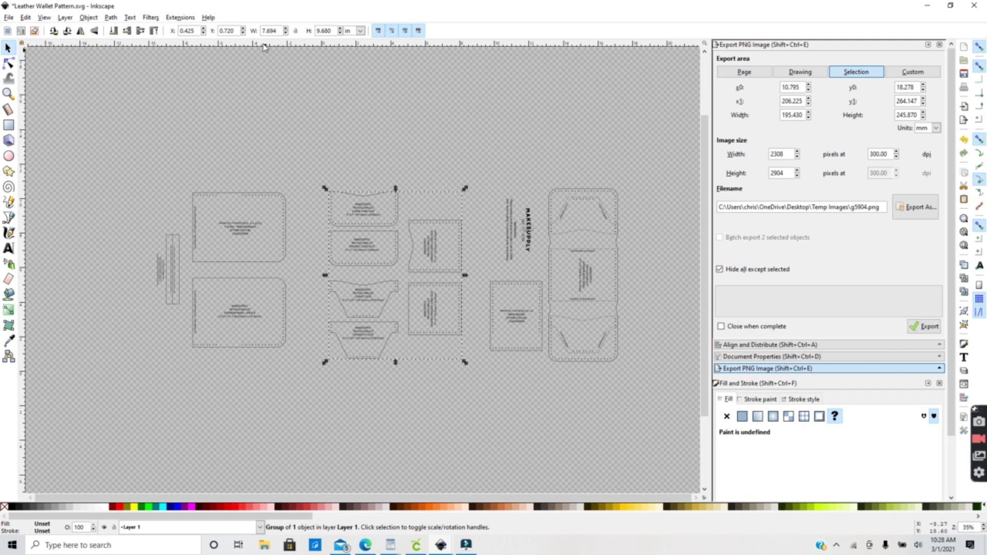
pyautogui.hotkey('alt', 'Tab')
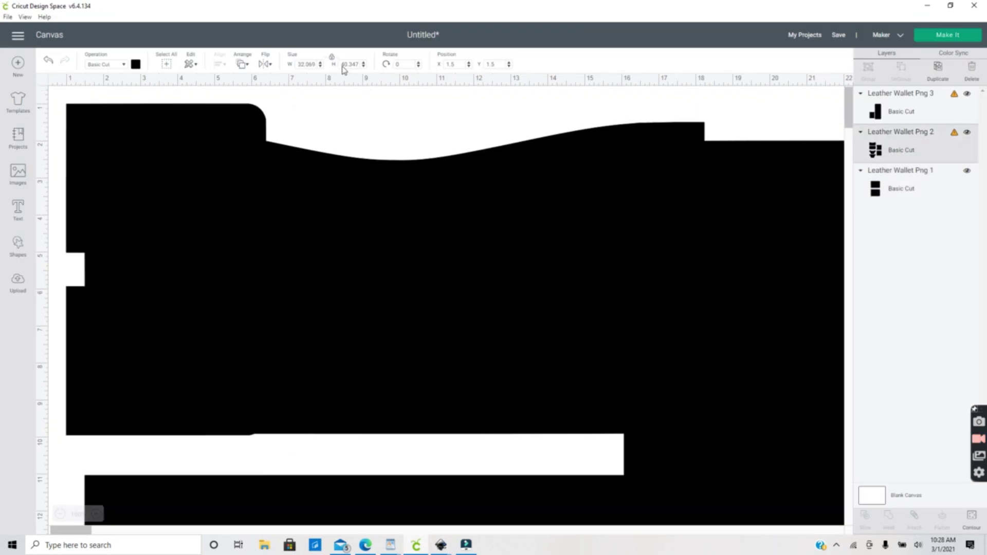
pyautogui.click(344, 65)
pyautogui.write('9.68')
pyautogui.press('Return')
# Read the right group's size in Inkscape and set the third upload's height to 10.016 inches
pyautogui.moveTo(441, 545)
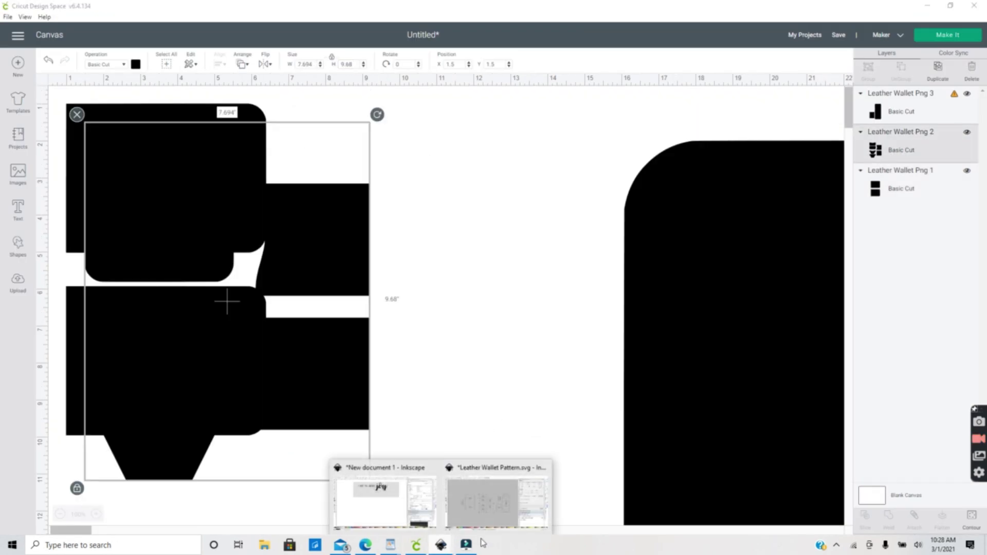
pyautogui.click(504, 494)
pyautogui.click(553, 263)
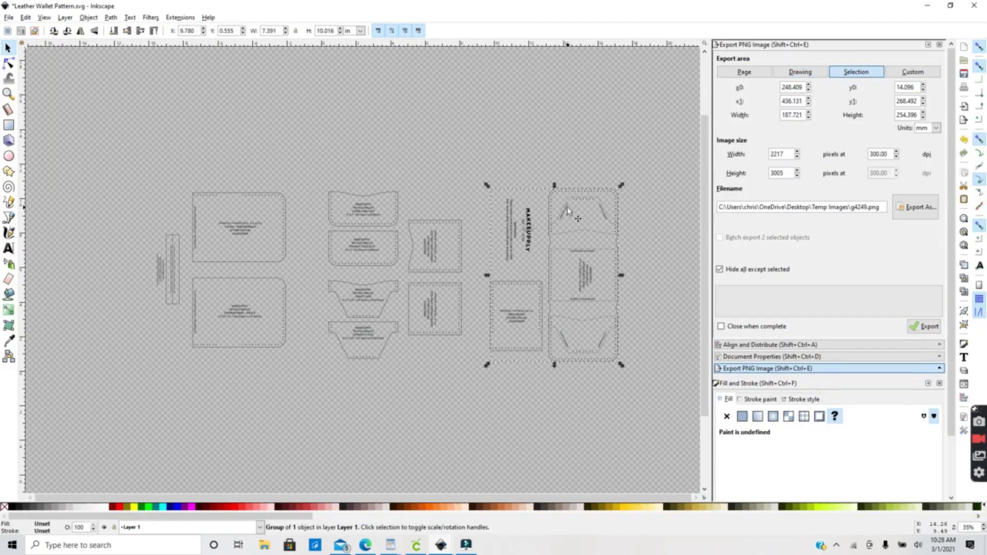
pyautogui.hotkey('alt', 'Tab')
pyautogui.doubleClick(359, 63)
pyautogui.write('10.016')
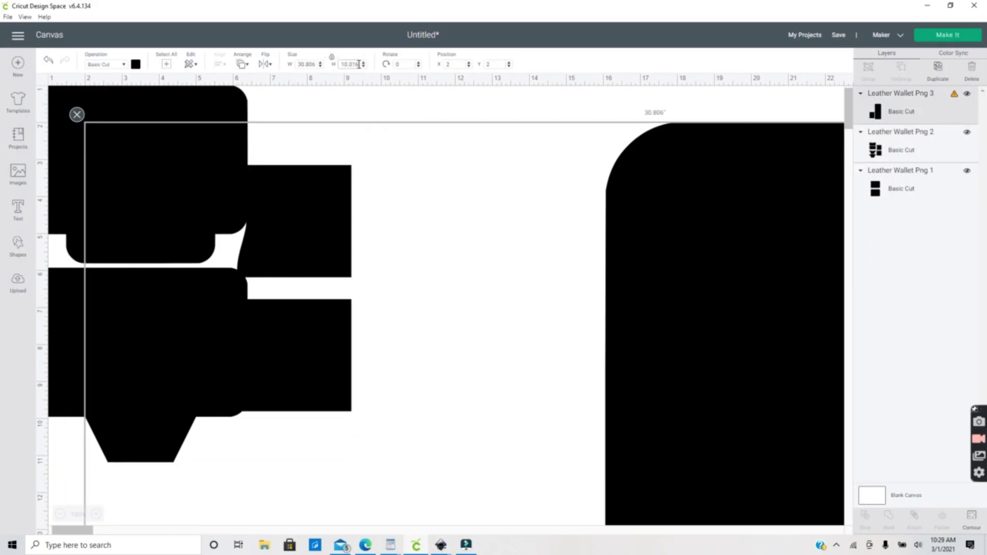
pyautogui.press('Return')
pyautogui.scroll(-1, 282, 249)
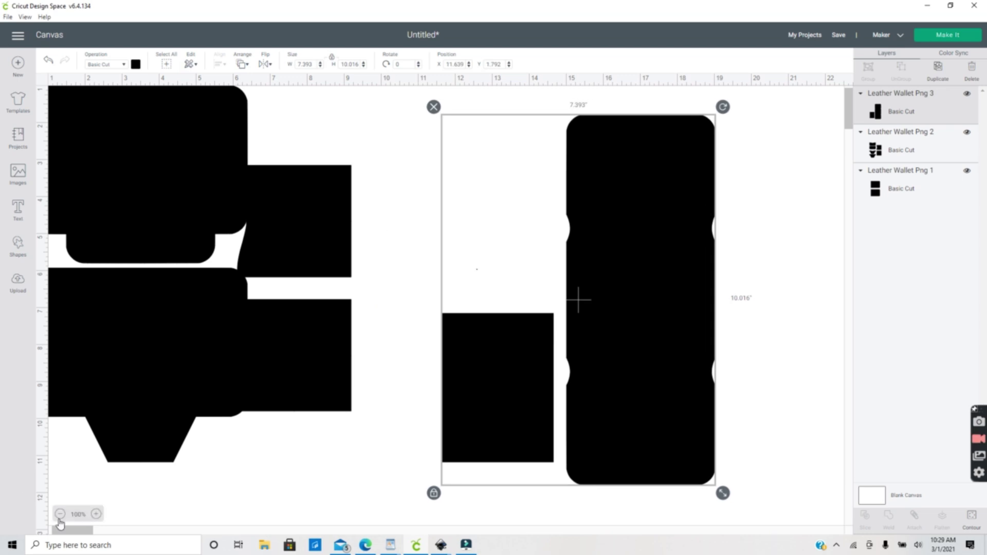
pyautogui.moveTo(259, 276); pyautogui.dragTo(490, 252)
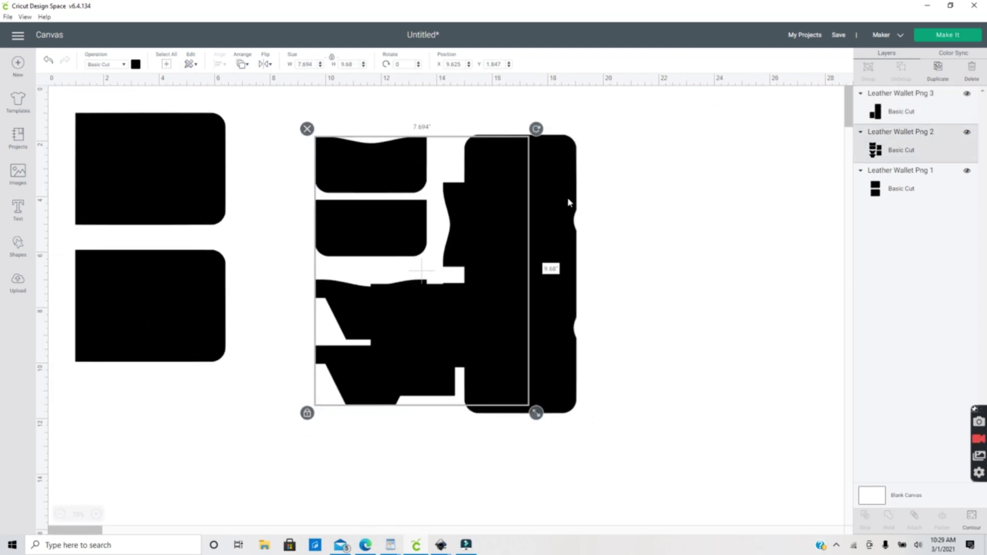
pyautogui.hotkey('ctrl', 'z')
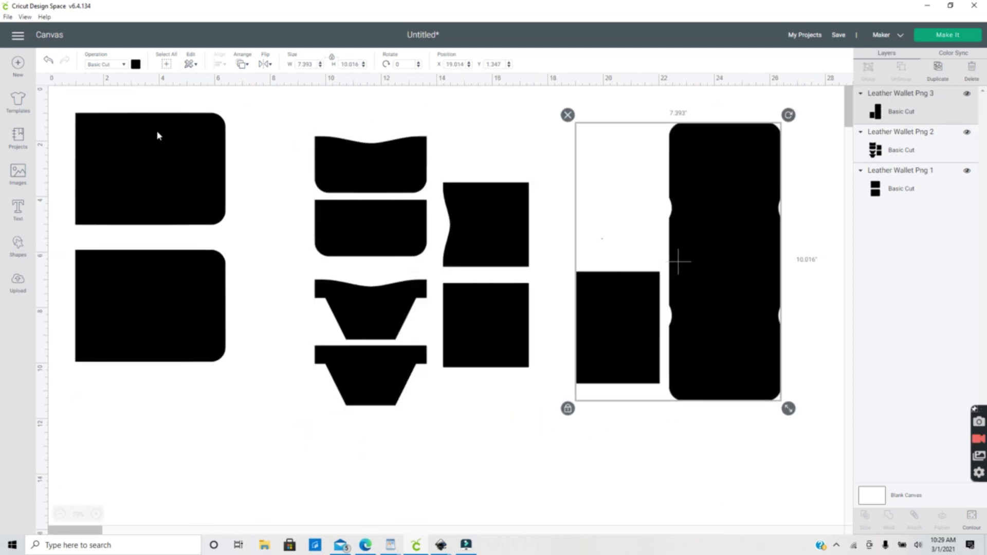
# Nudge the middle and right wallet groups up and to the left
pyautogui.click(388, 243)
pyautogui.moveTo(388, 242); pyautogui.dragTo(376, 230)
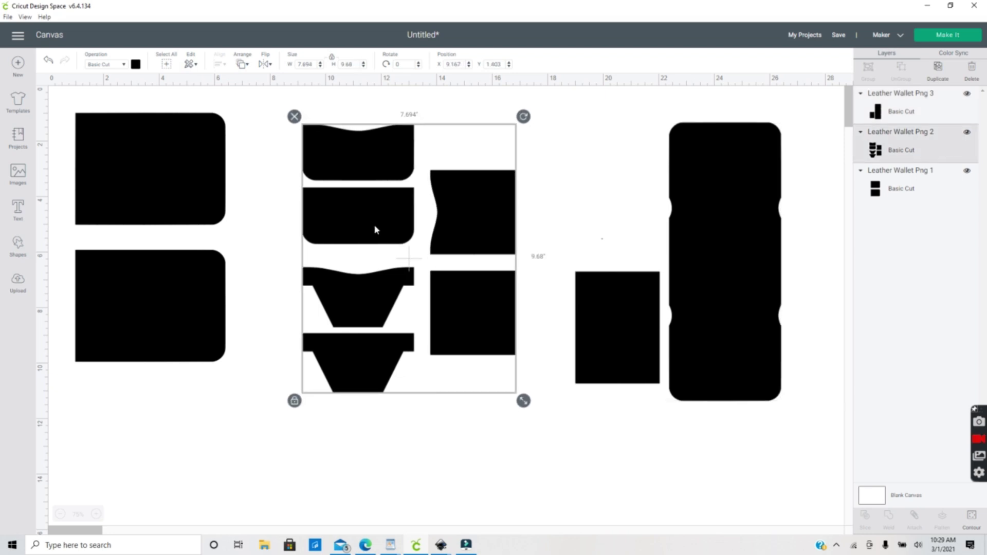
pyautogui.click(748, 217)
pyautogui.moveTo(738, 214)
pyautogui.mouseDown()
pyautogui.moveTo(711, 203)
pyautogui.moveTo(725, 202)
pyautogui.mouseUp()
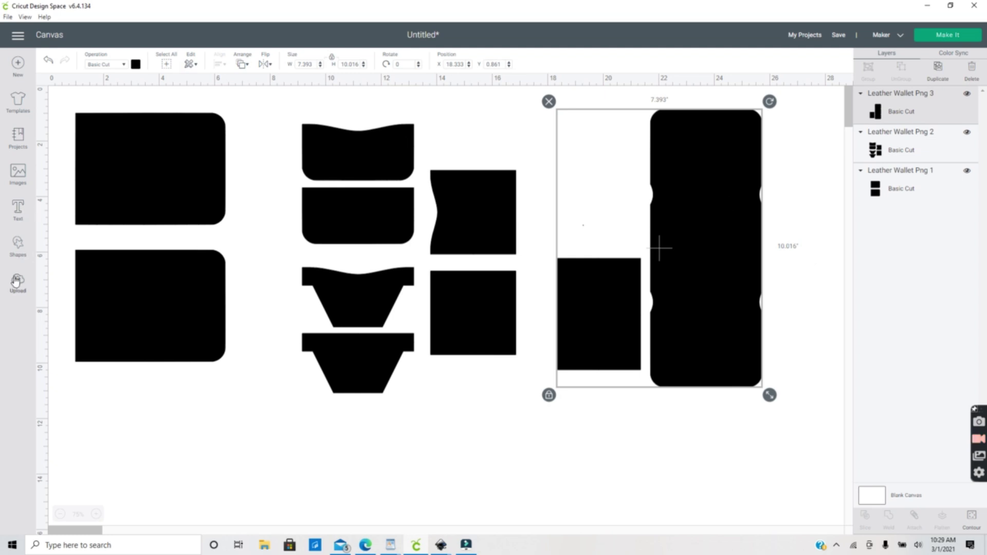
# Size a square to 6.833 × 5.111 over the lower wallet piece and slice it with Png 1
pyautogui.click(18, 244)
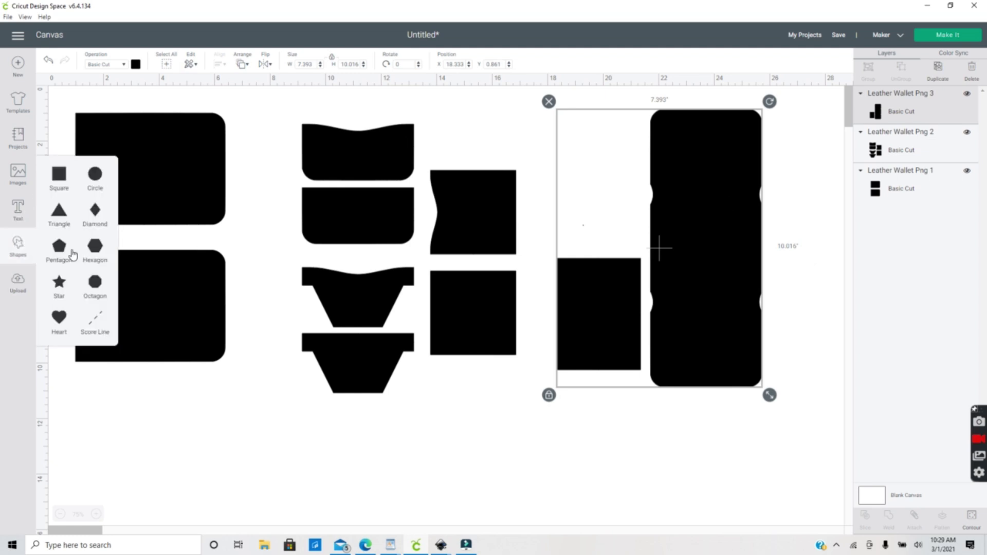
pyautogui.click(59, 175)
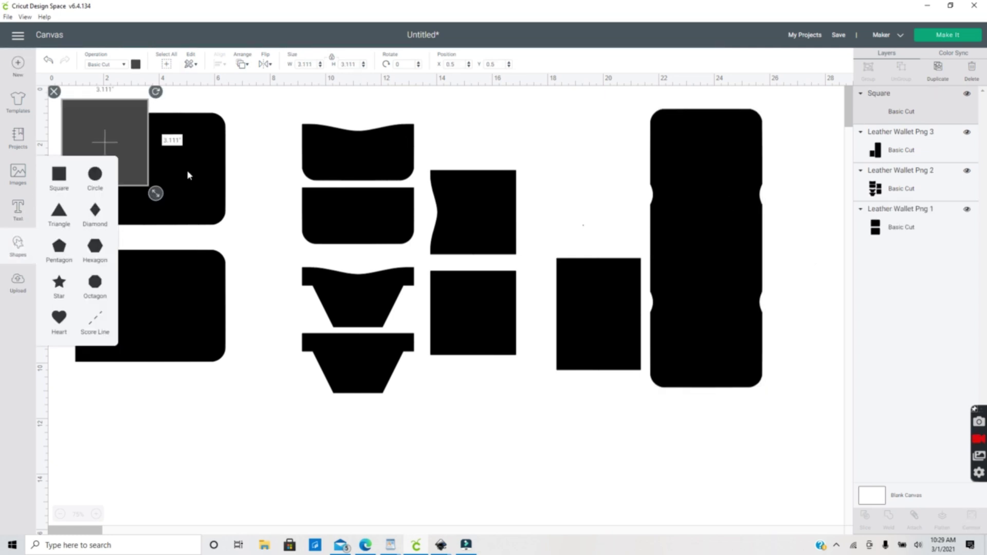
pyautogui.click(132, 148)
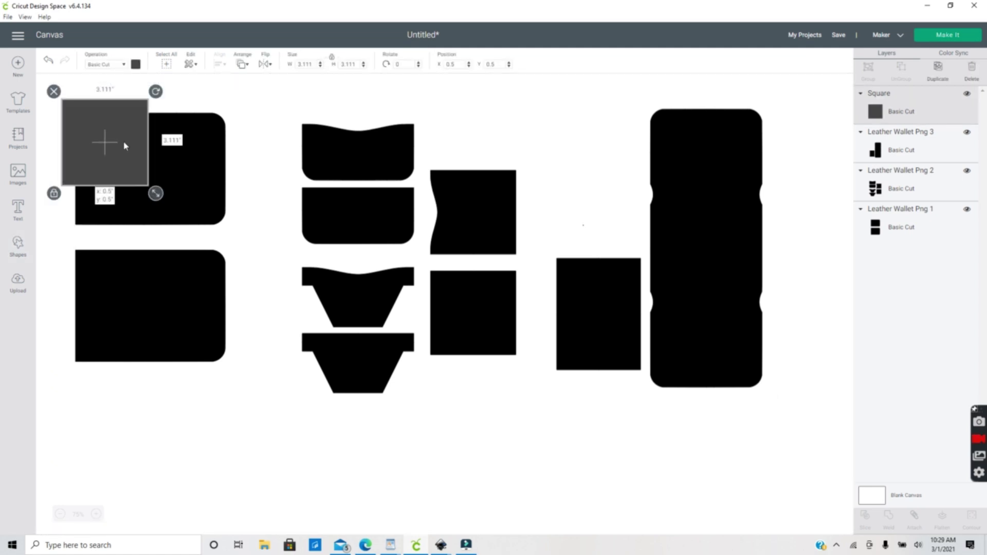
pyautogui.moveTo(124, 146); pyautogui.dragTo(122, 280)
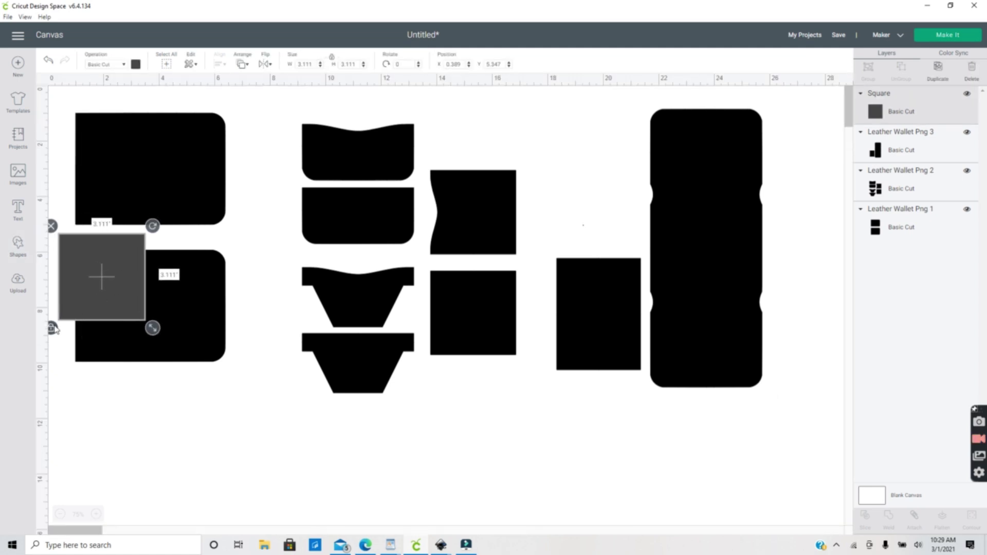
pyautogui.moveTo(154, 332); pyautogui.dragTo(259, 388)
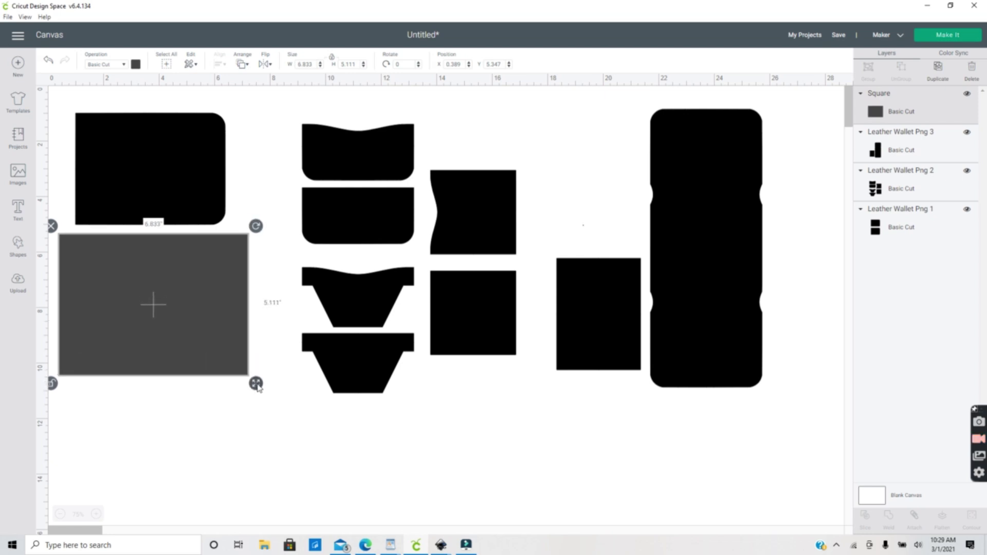
pyautogui.keyDown('shift'); pyautogui.click(190, 187); pyautogui.keyUp('shift')
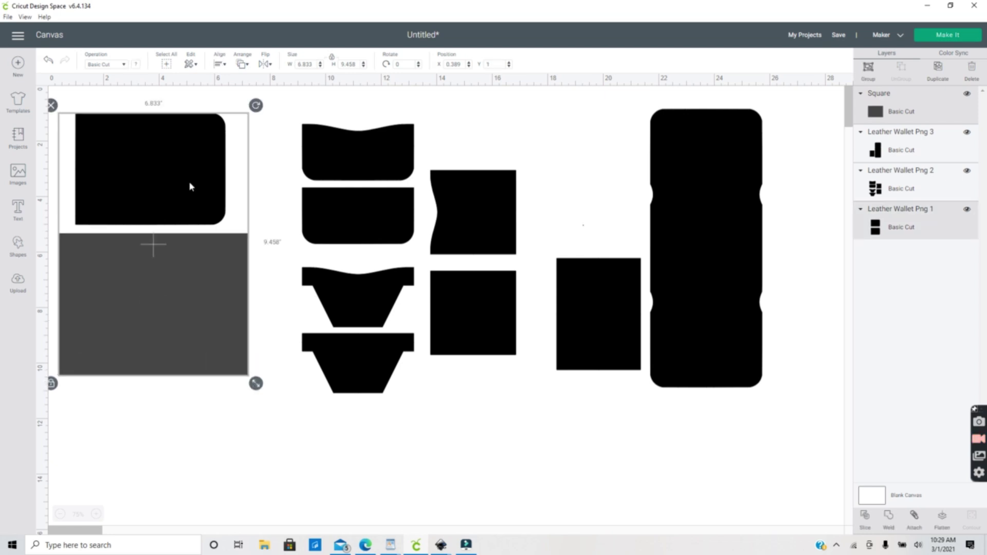
pyautogui.click(867, 523)
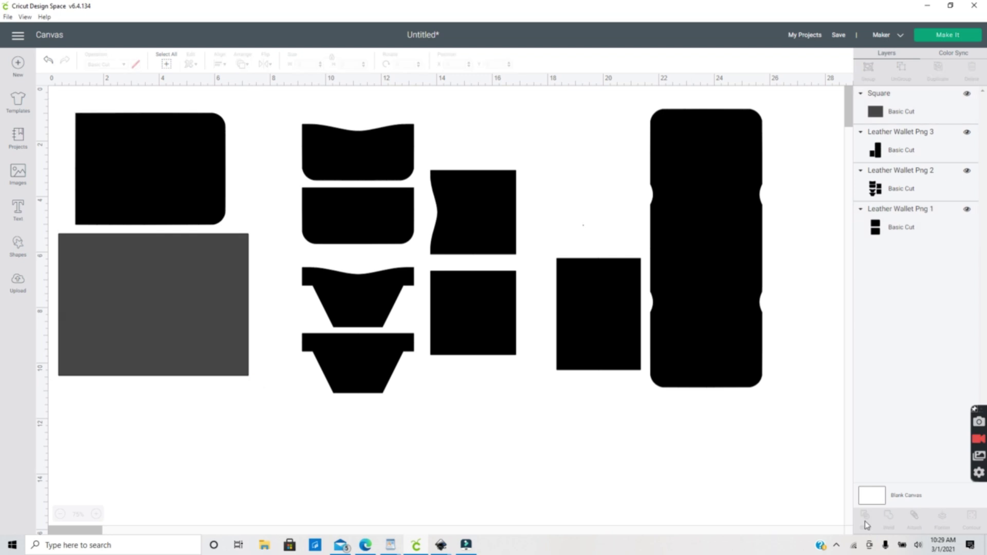
# Delete the leftover slice frame and move the trimmed piece down to the lower left
pyautogui.click(241, 340)
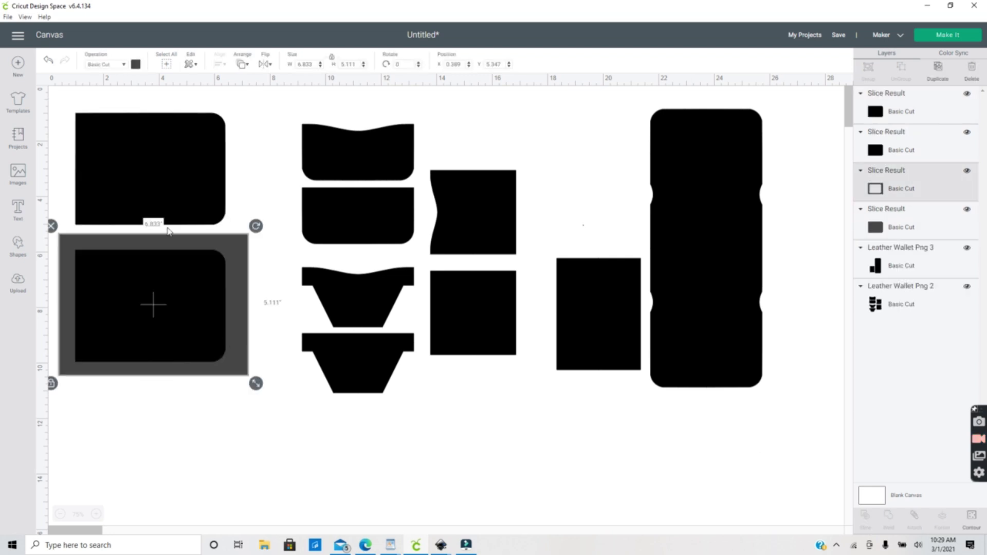
pyautogui.click(151, 303)
pyautogui.moveTo(154, 308); pyautogui.dragTo(194, 421)
pyautogui.click(81, 258)
pyautogui.click(52, 225)
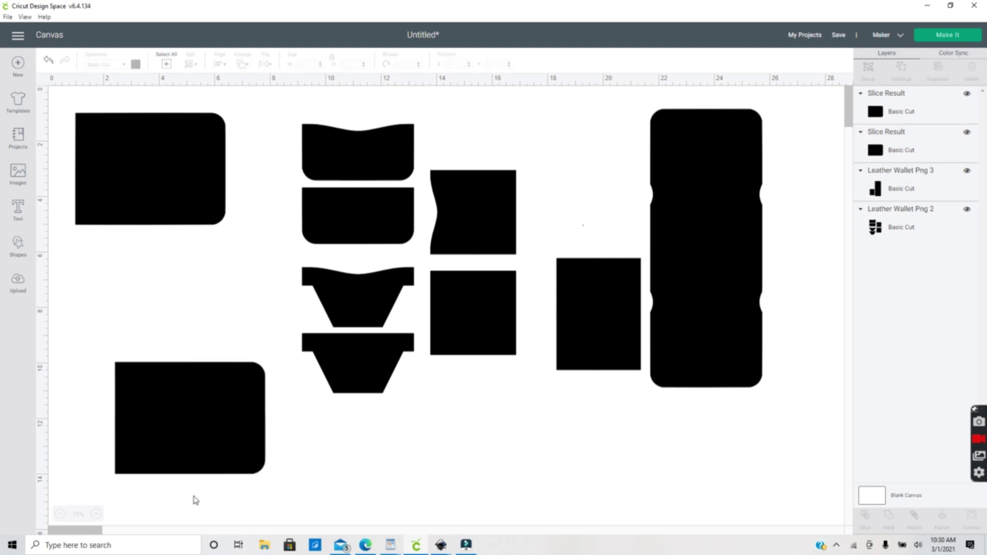
# Bring the square piece down and butt it against the rounded piece
pyautogui.click(60, 514)
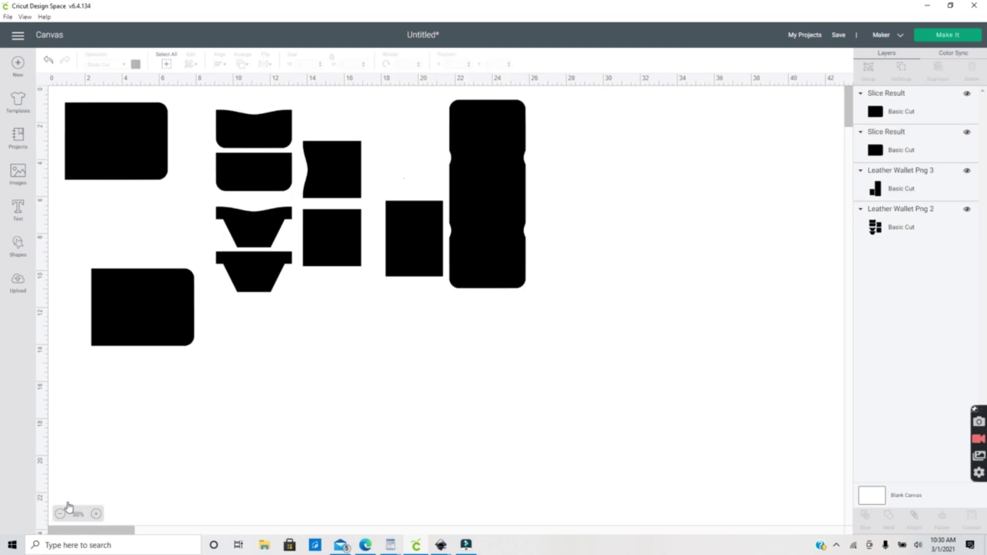
pyautogui.click(165, 305)
pyautogui.moveTo(140, 129); pyautogui.dragTo(264, 379)
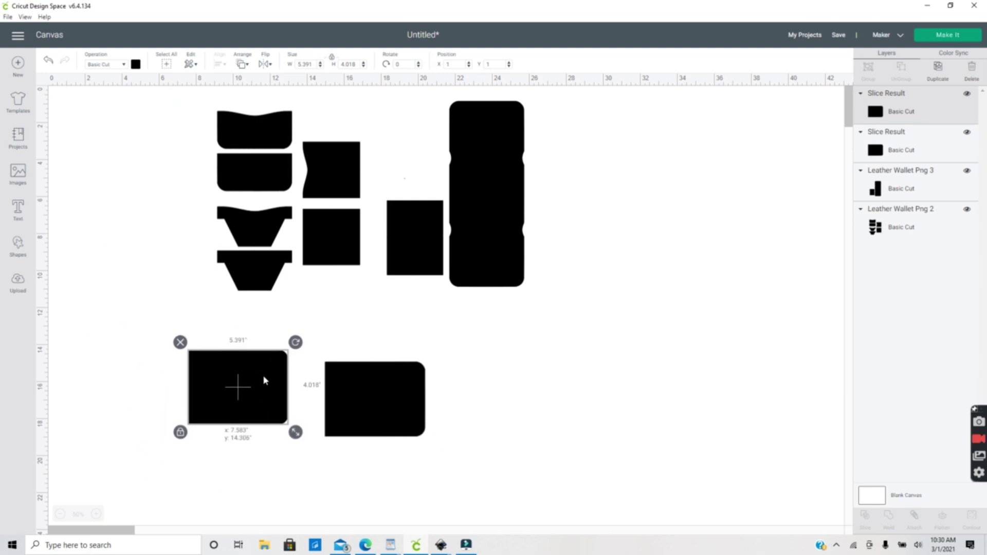
pyautogui.click(264, 66)
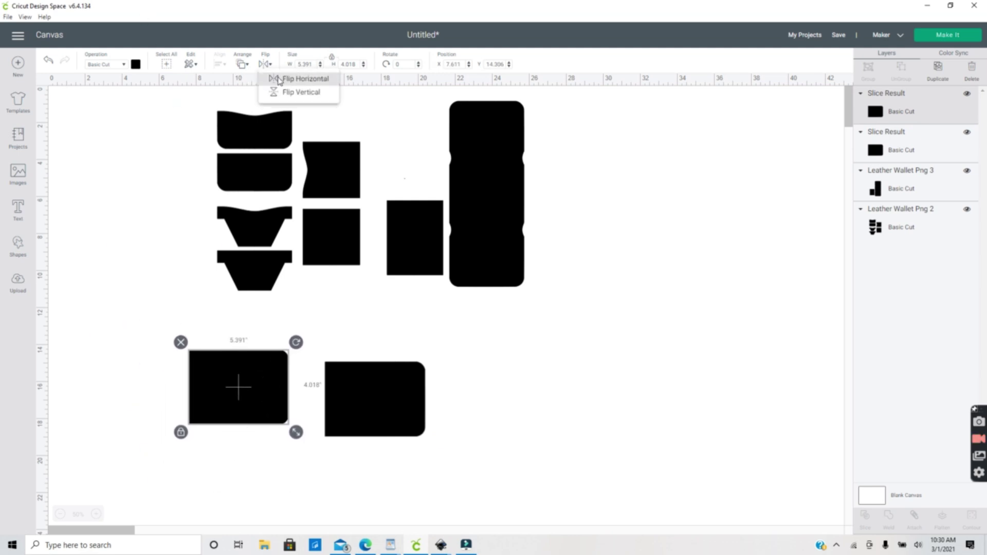
pyautogui.moveTo(268, 348); pyautogui.dragTo(310, 396)
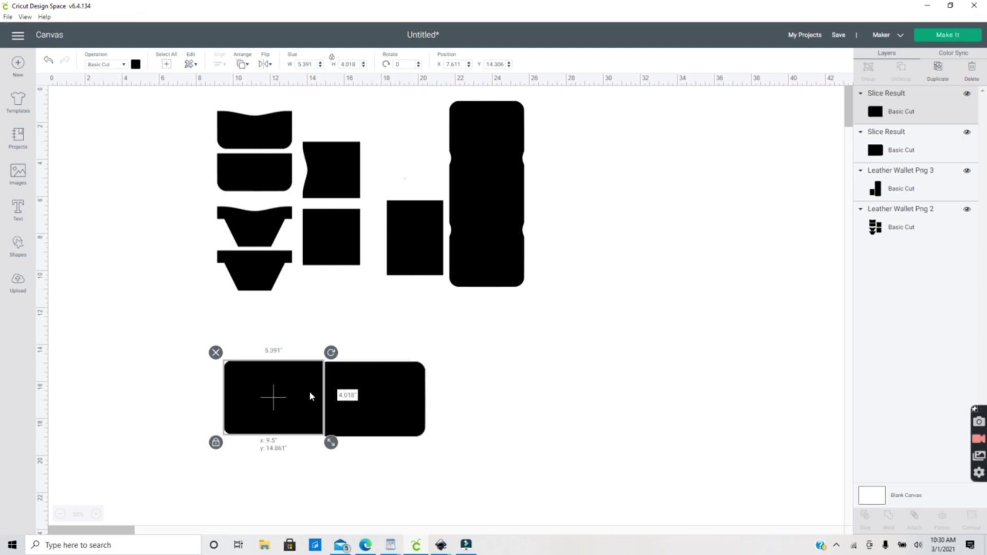
pyautogui.click(97, 515)
pyautogui.click(97, 515)
pyautogui.click(97, 515)
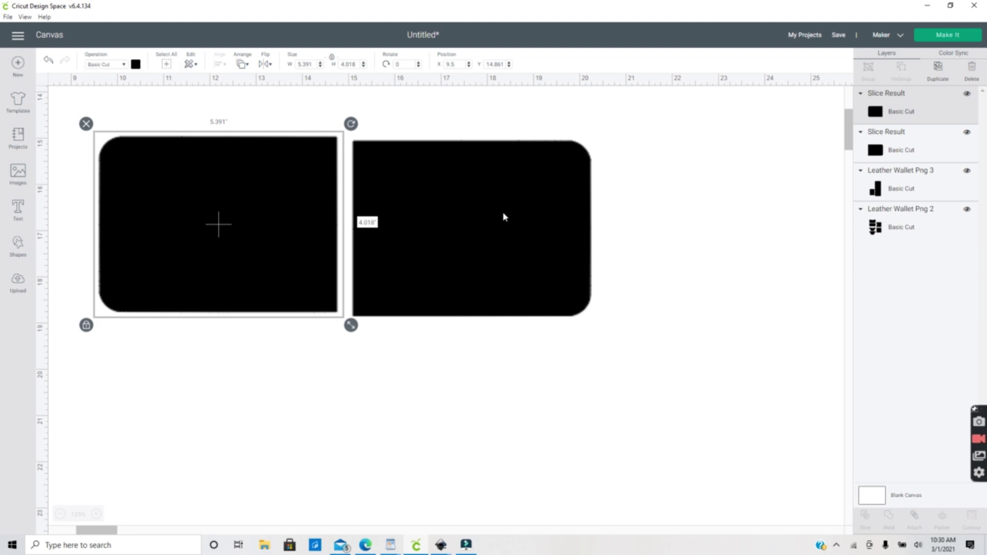
# Select both pieces, align their tops, and weld them into one 10.752 × 4.018 shape
pyautogui.press('Escape')
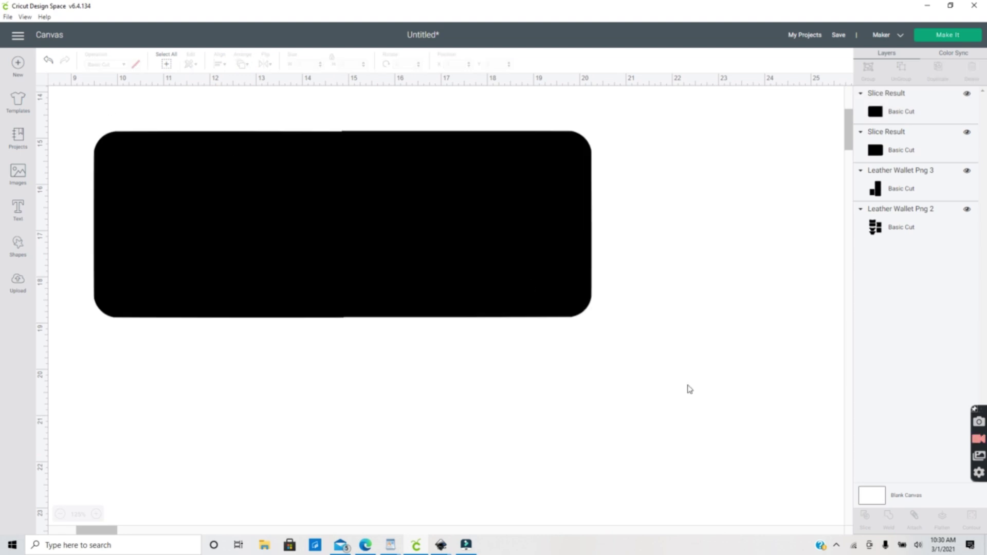
pyautogui.moveTo(63, 114); pyautogui.dragTo(720, 381)
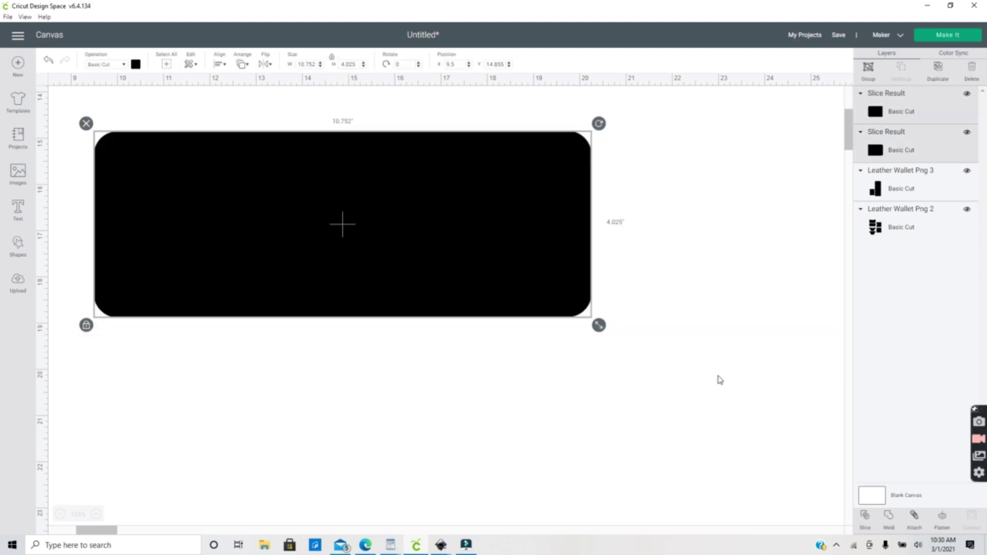
pyautogui.click(220, 64)
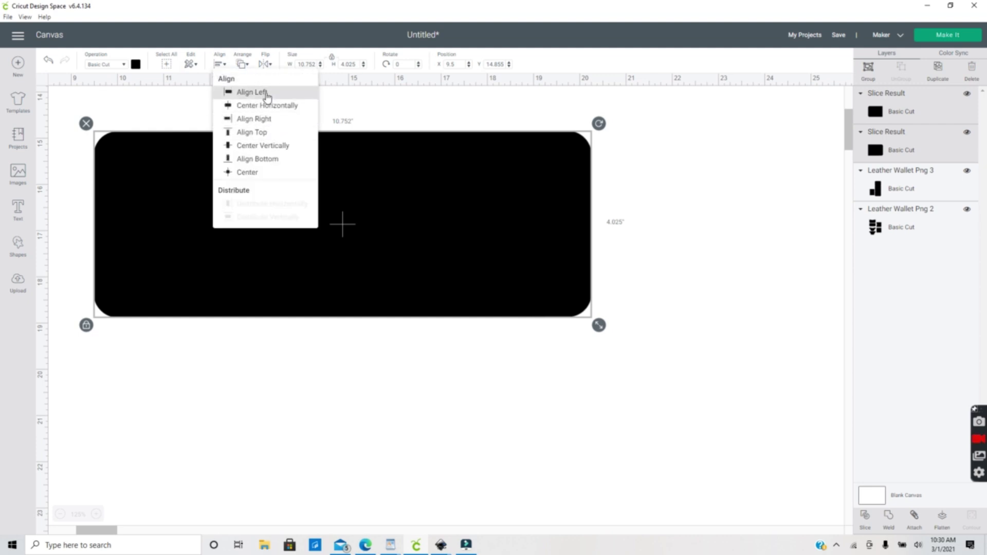
pyautogui.click(262, 133)
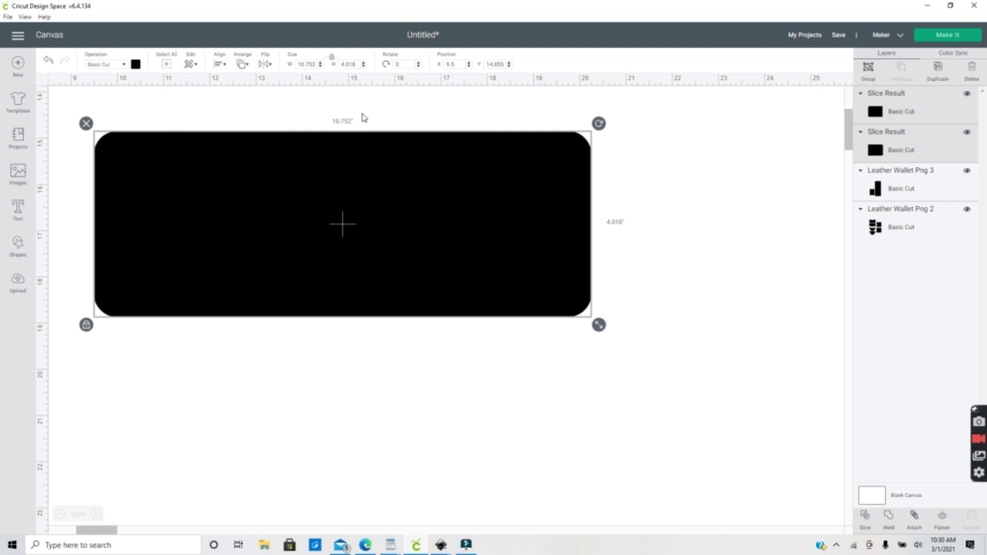
pyautogui.click(890, 517)
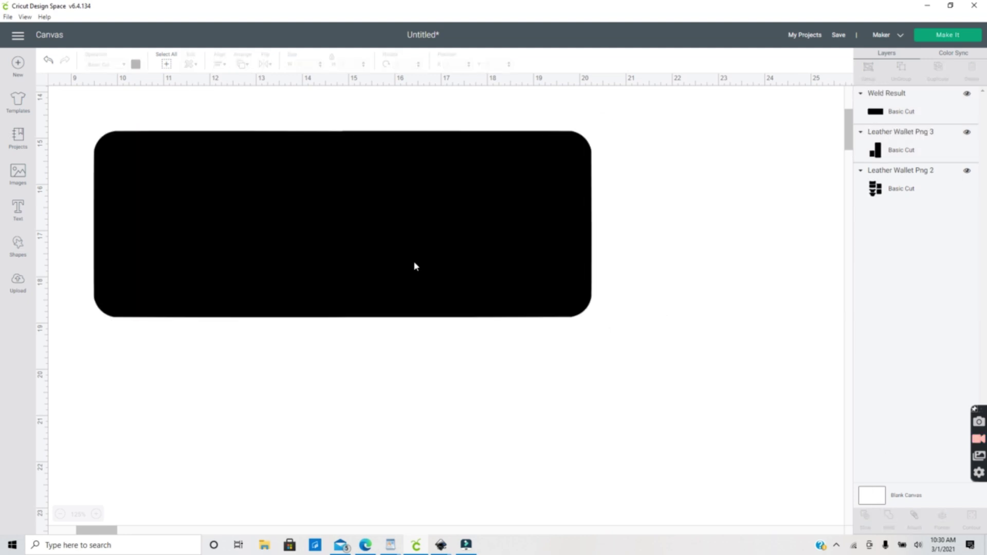
# Move the welded rectangle up beneath the other wallet pieces
pyautogui.click(60, 514)
pyautogui.click(61, 515)
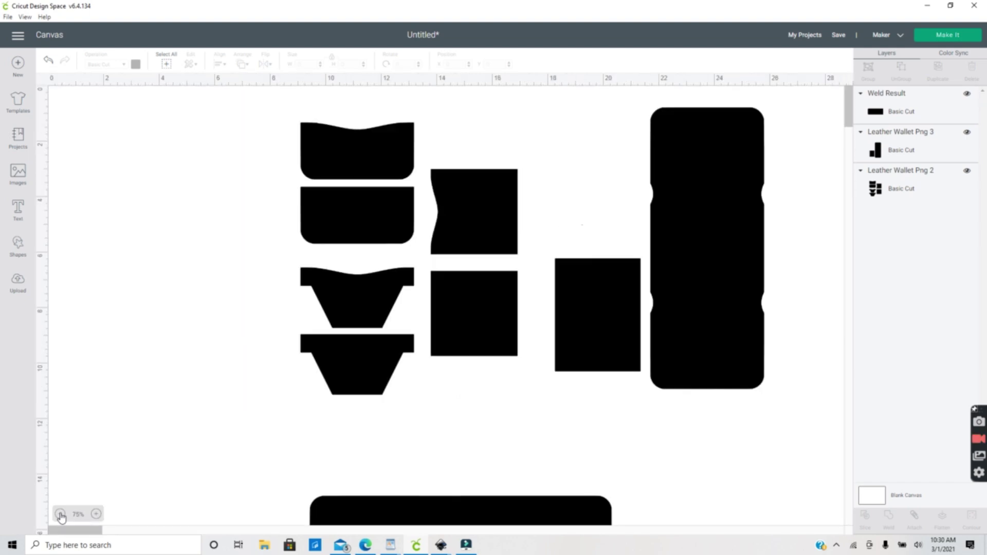
pyautogui.click(60, 514)
pyautogui.moveTo(320, 396); pyautogui.dragTo(363, 335)
# Preview the layout on mats 1–3 in Make It, then return to the canvas
pyautogui.click(948, 36)
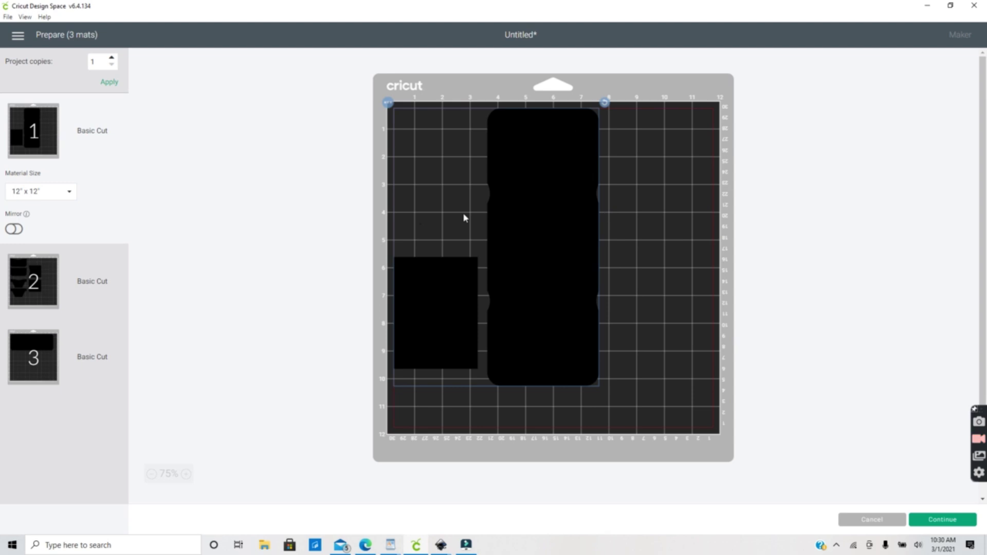
pyautogui.click(31, 280)
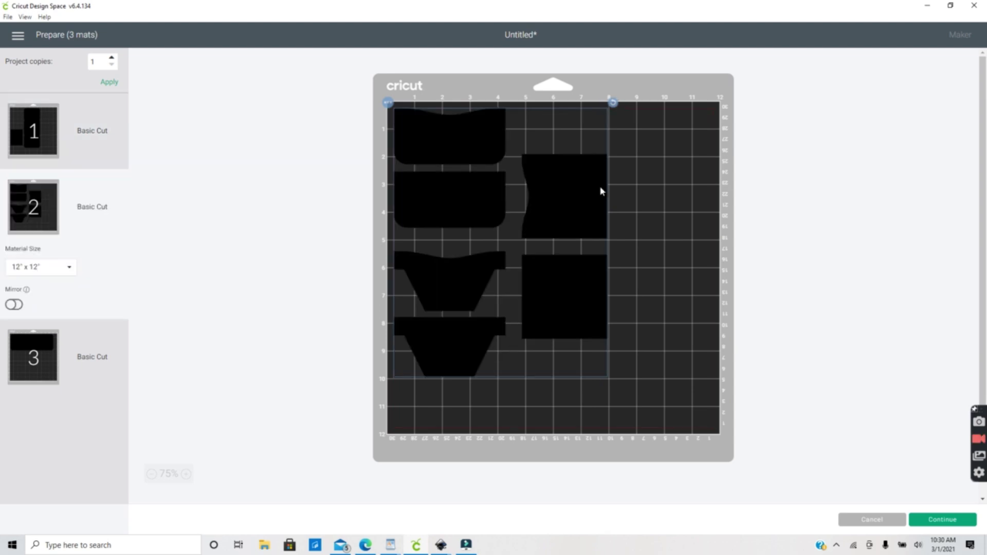
pyautogui.click(37, 366)
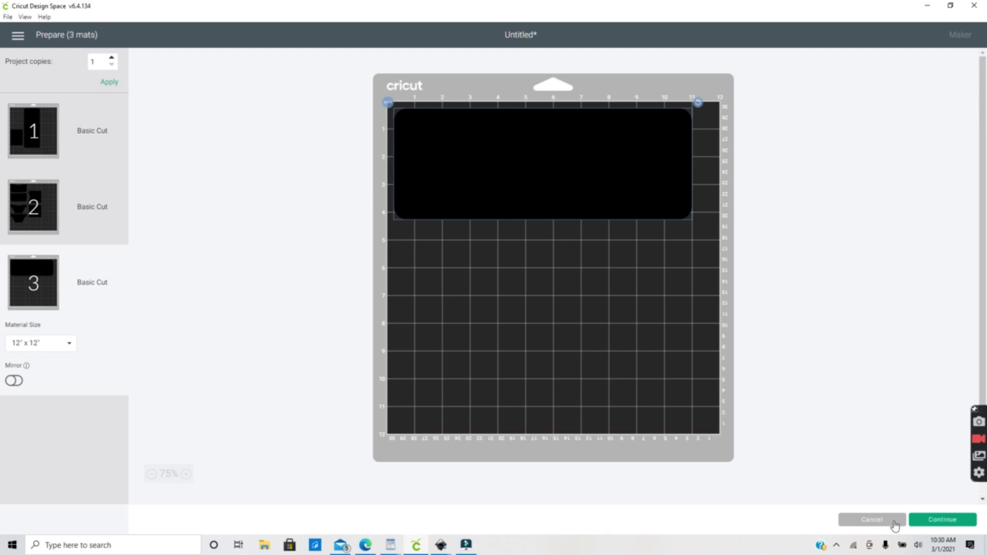
pyautogui.click(872, 520)
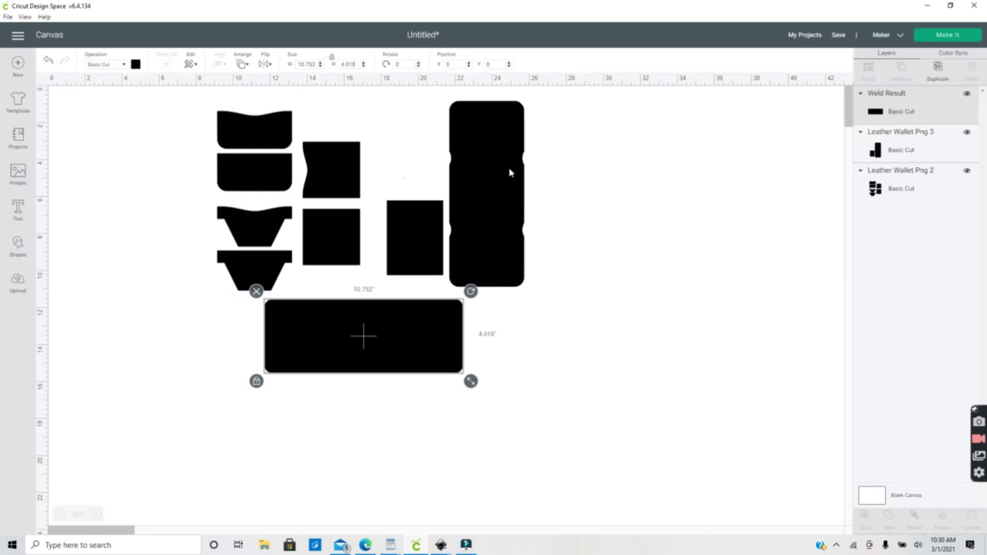
# Drag the Png 2 group, Weld Result and Png 3 strip group toward the top-left together
pyautogui.moveTo(267, 200); pyautogui.dragTo(137, 200)
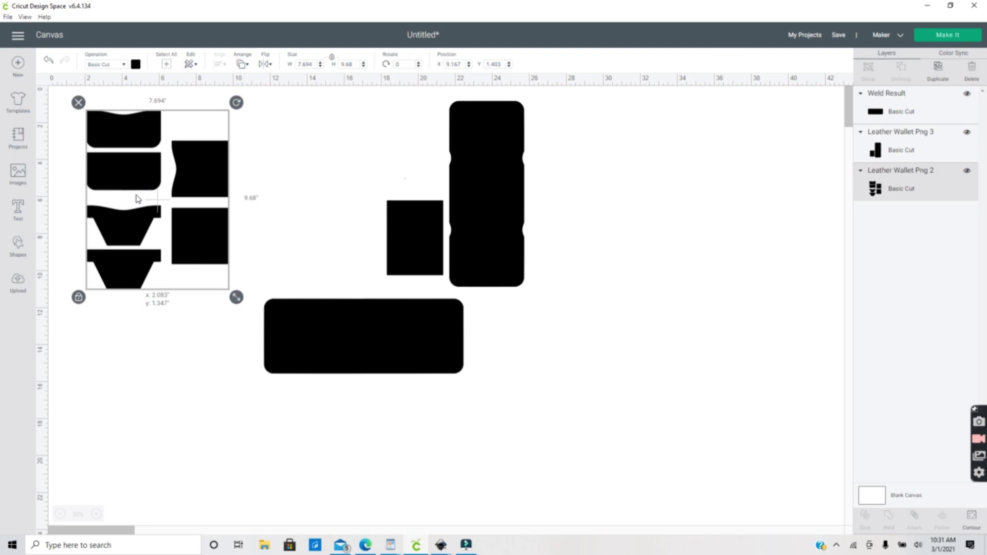
pyautogui.moveTo(353, 339); pyautogui.dragTo(182, 367)
pyautogui.moveTo(470, 207); pyautogui.dragTo(344, 203)
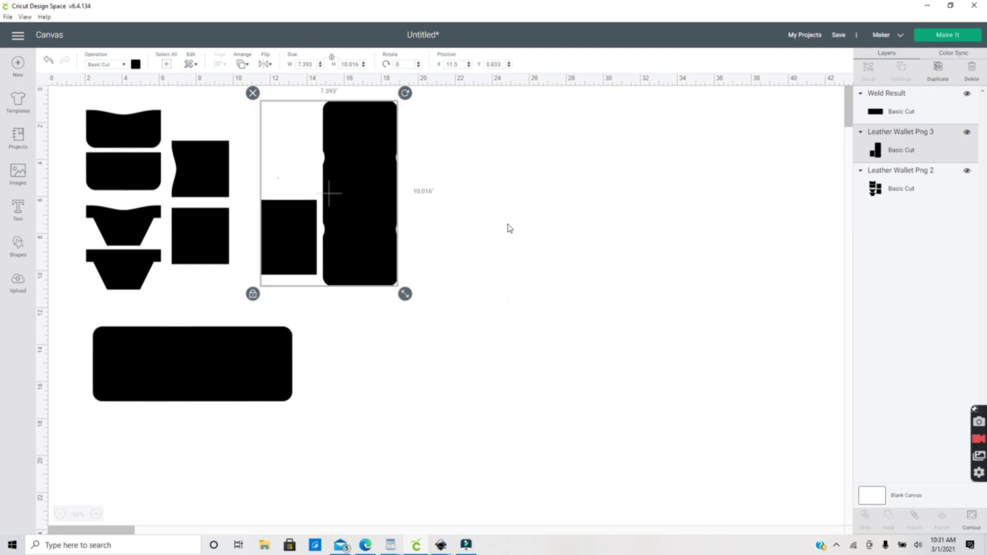